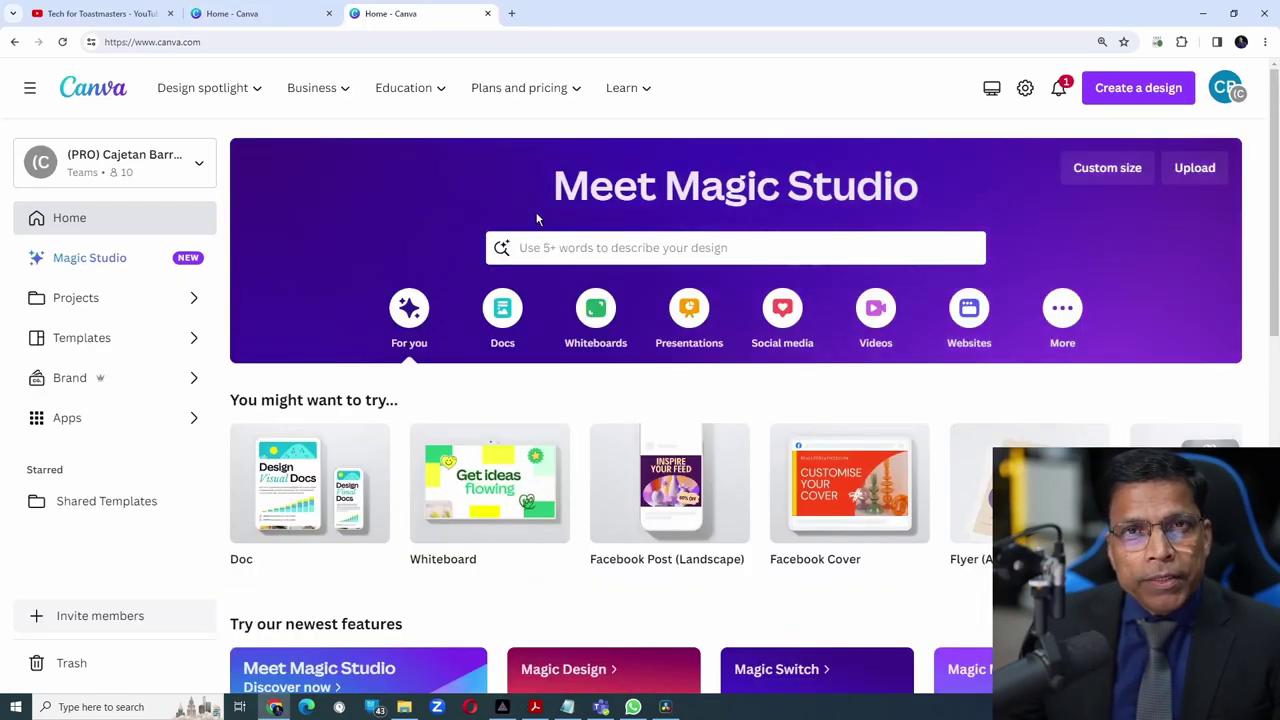
Step: Open The Design Mindset2 poster from Recent designs and add a subheading for the Toastmasters meeting invitation
scroll(537, 218, down, 5)
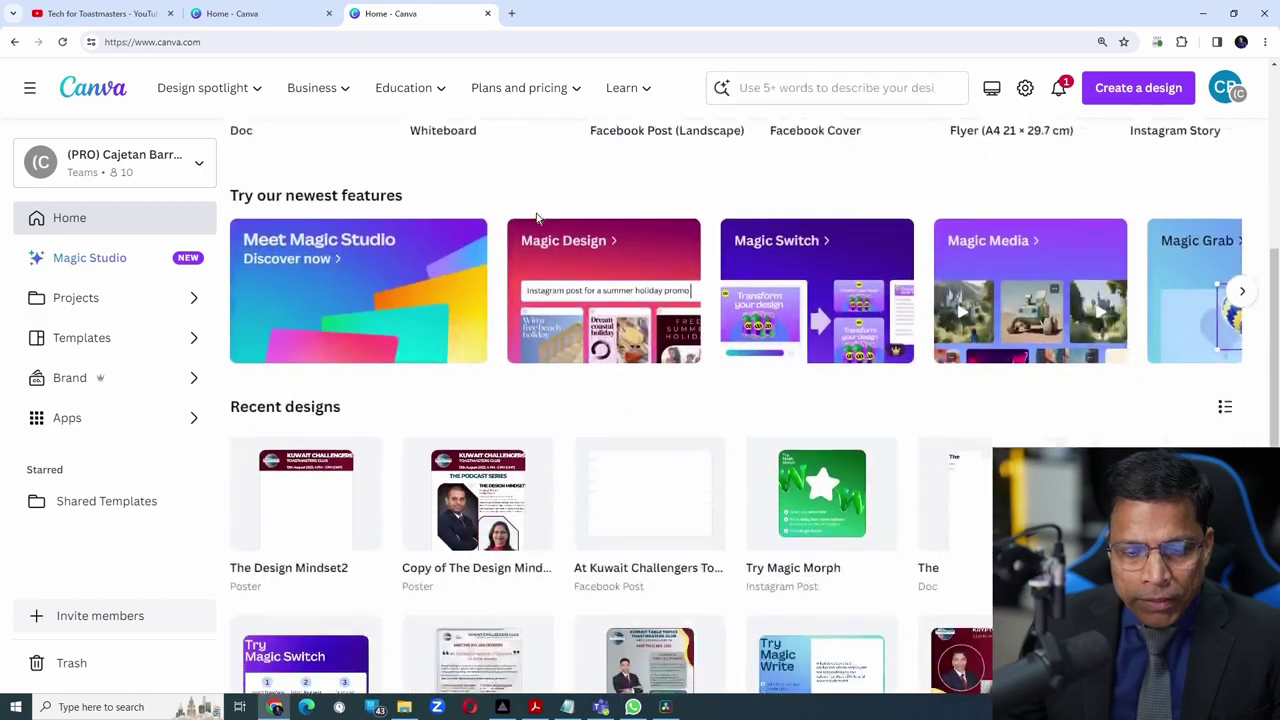
scroll(537, 218, down, 1)
click(360, 460)
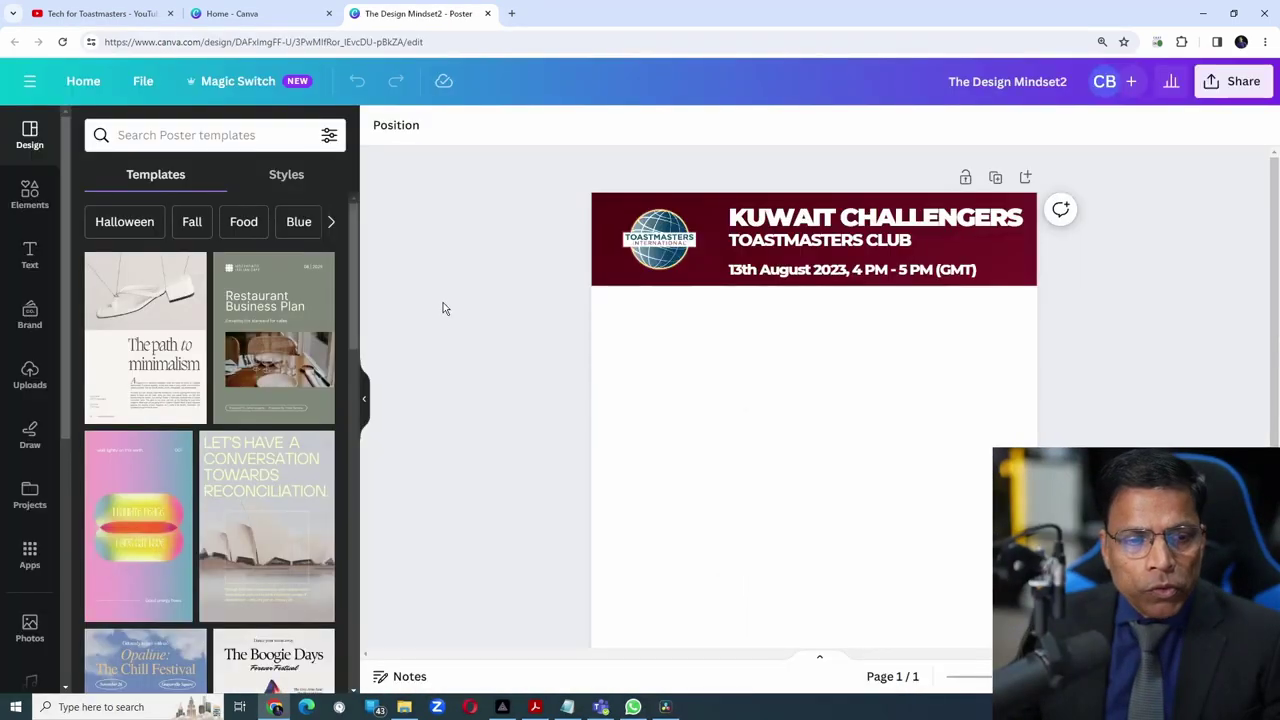
click(30, 256)
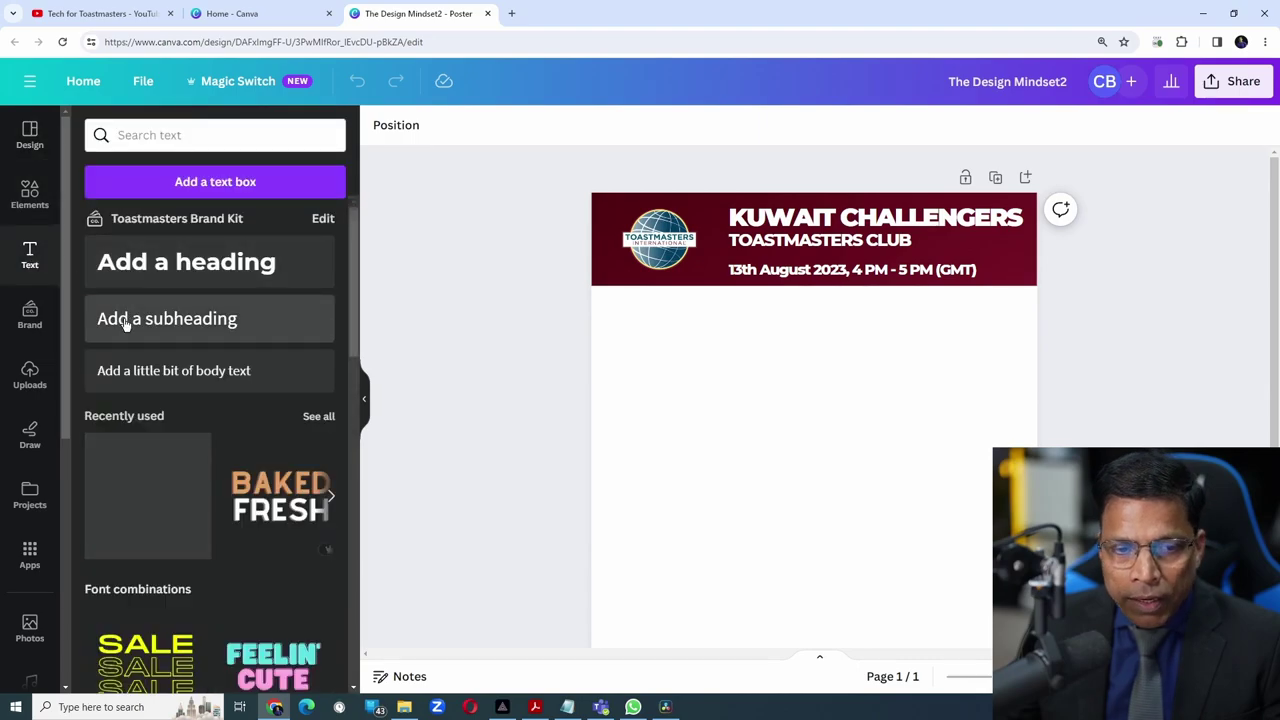
click(126, 322)
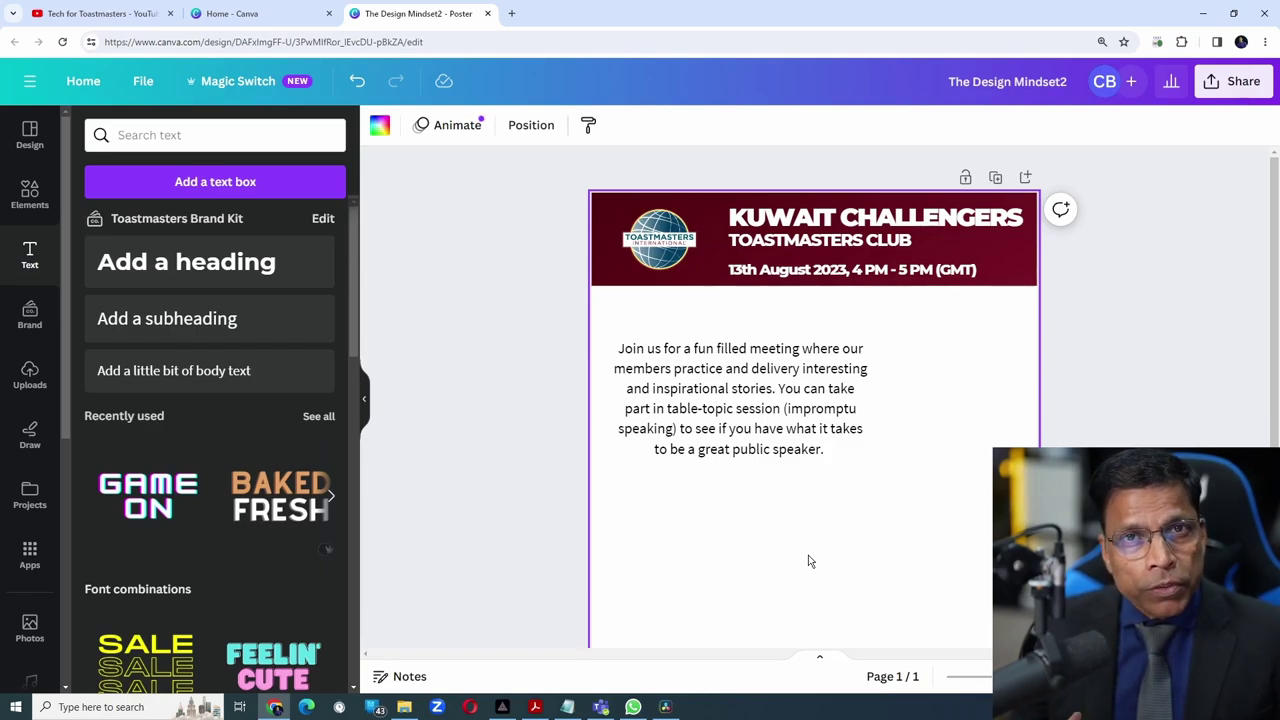
Step: Select the meeting invitation paragraph, look over its Magic Write rewriting options, then deselect it
click(775, 432)
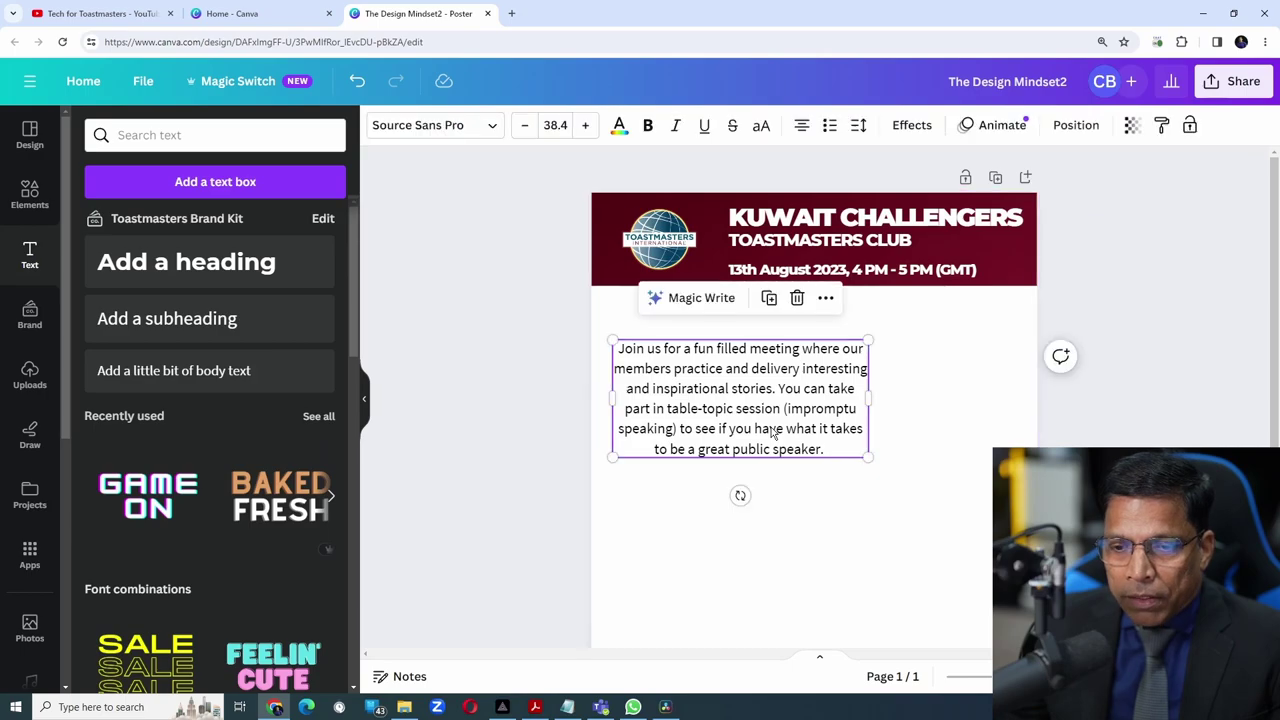
click(698, 300)
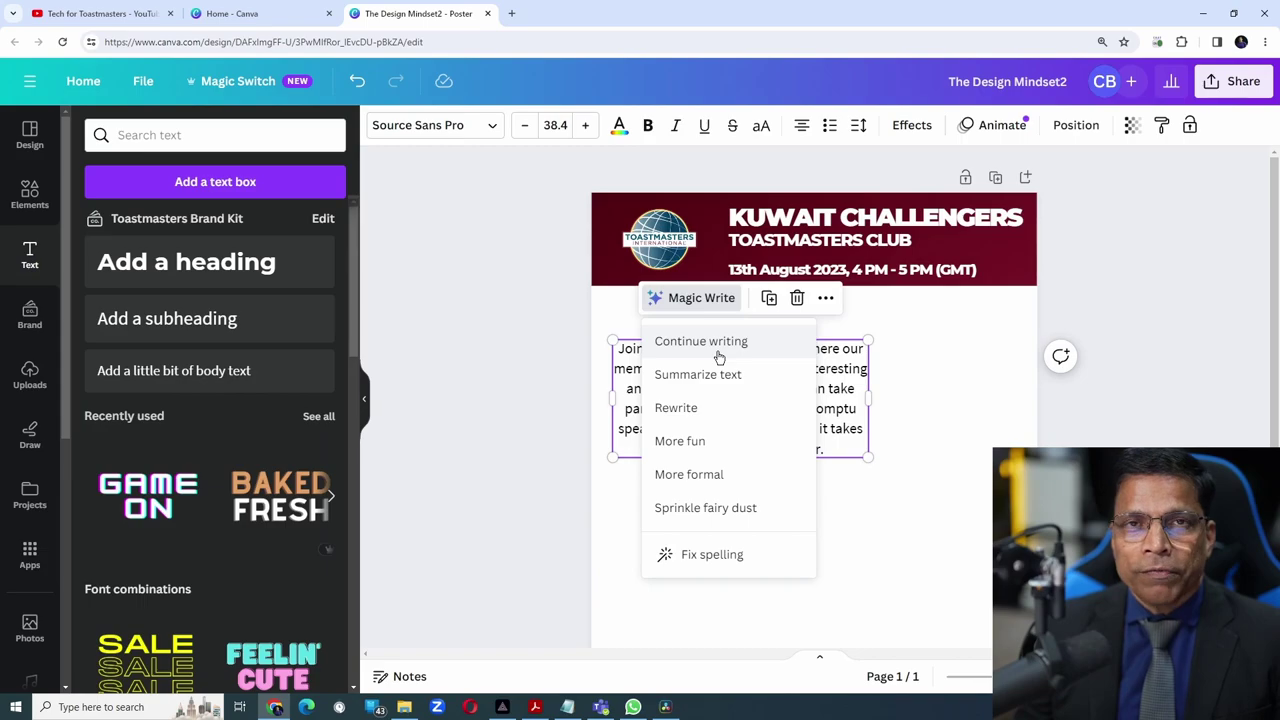
click(532, 335)
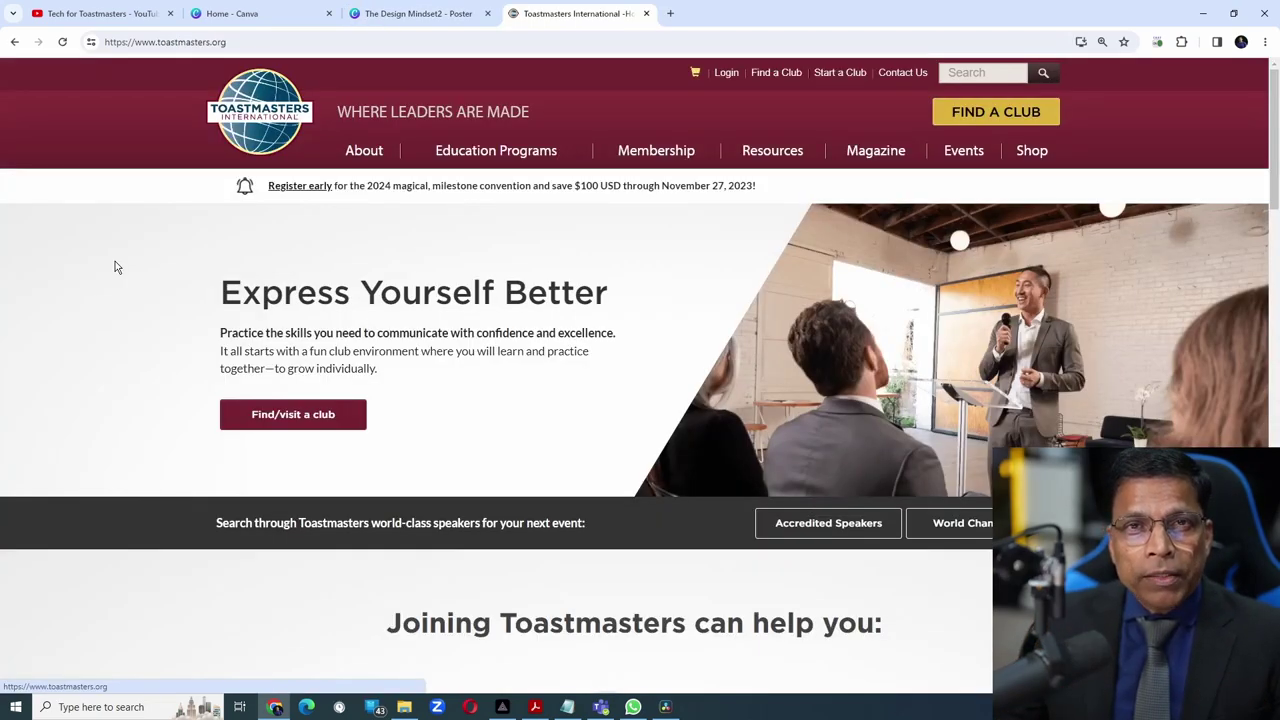
Step: On toastmasters.org, go through Resources and Brand Portal to open the Brand Manual PDF
click(771, 151)
scroll(453, 315, down, 3)
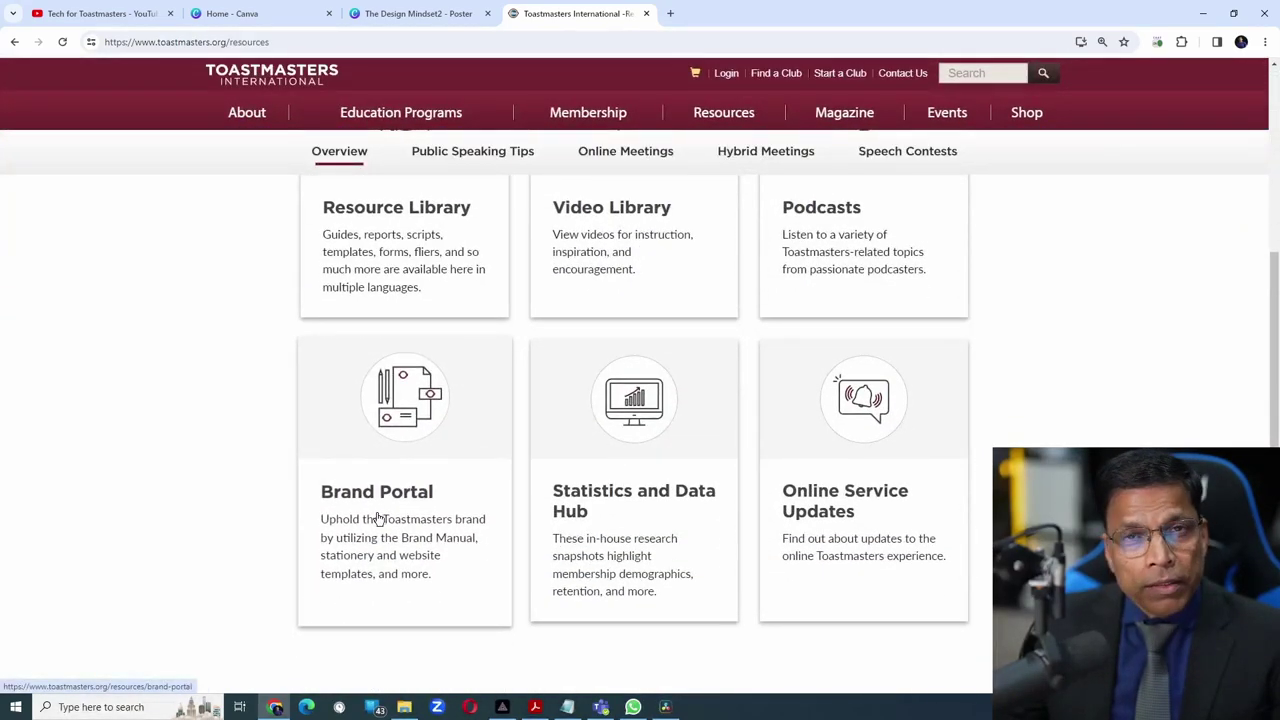
click(378, 518)
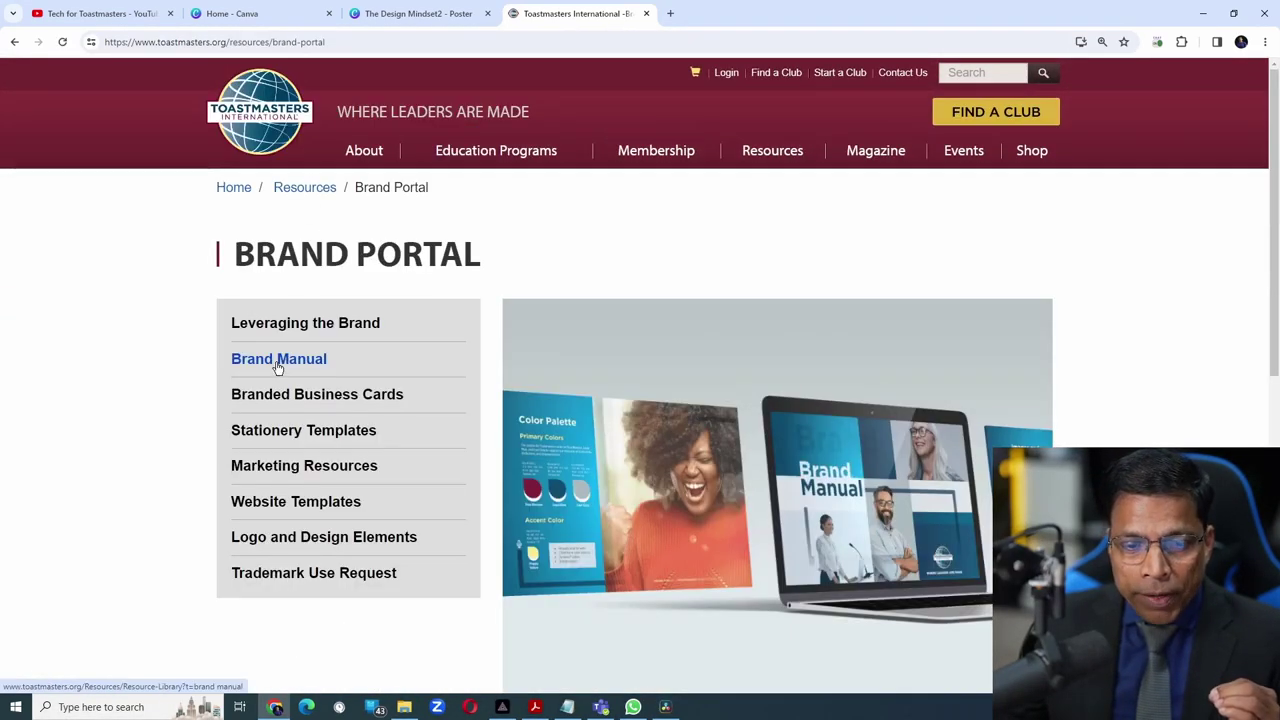
click(278, 360)
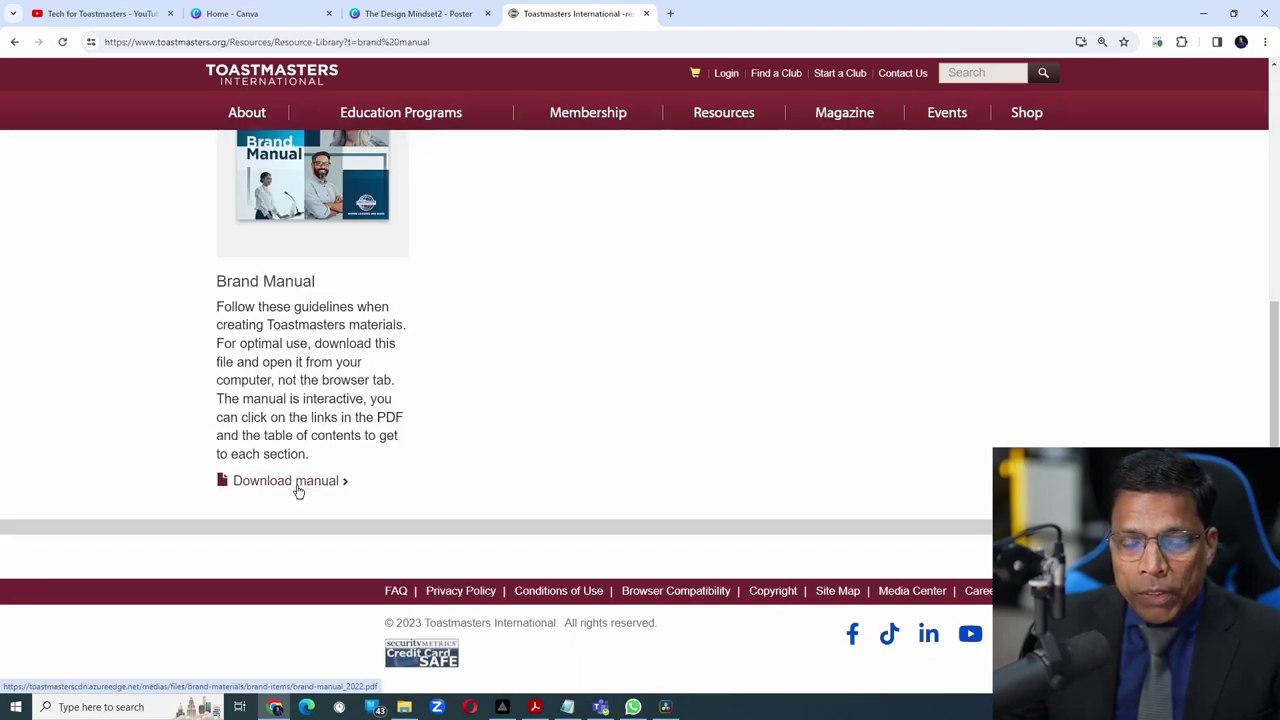
click(298, 484)
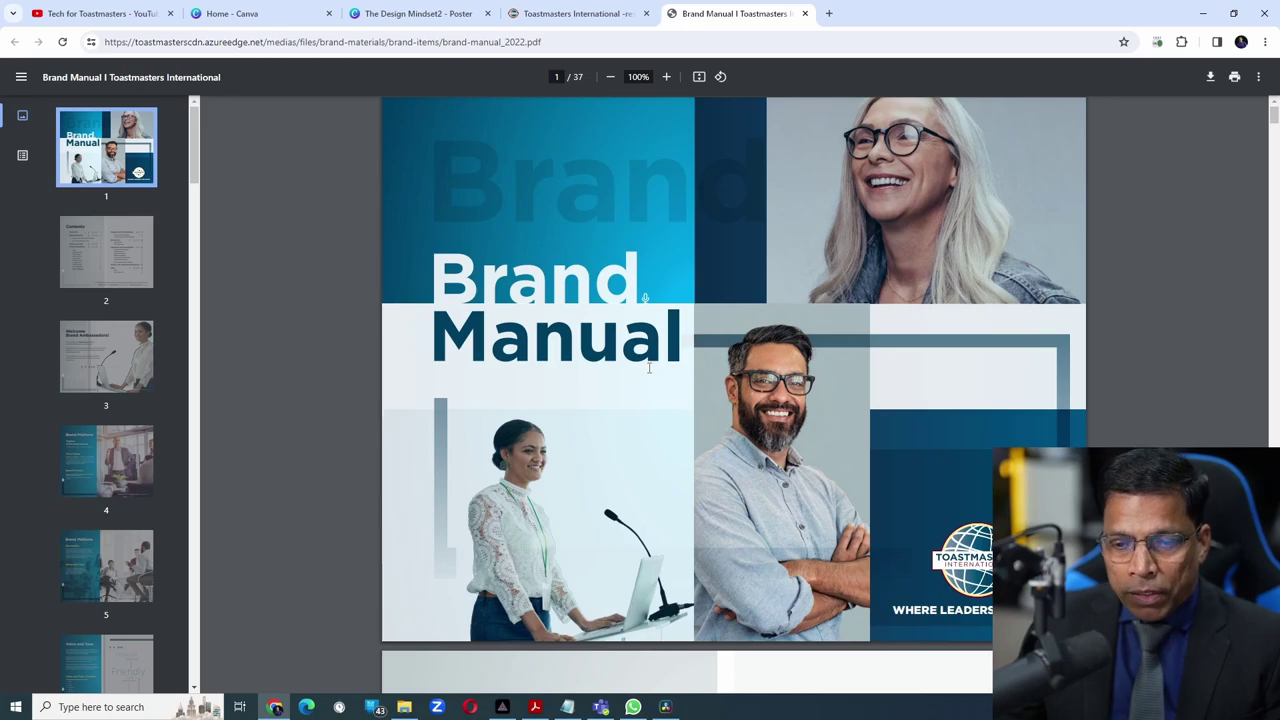
Step: Select the Voice and Tone paragraph in the Brand Manual and return to the Canva poster
scroll(648, 368, down, 20)
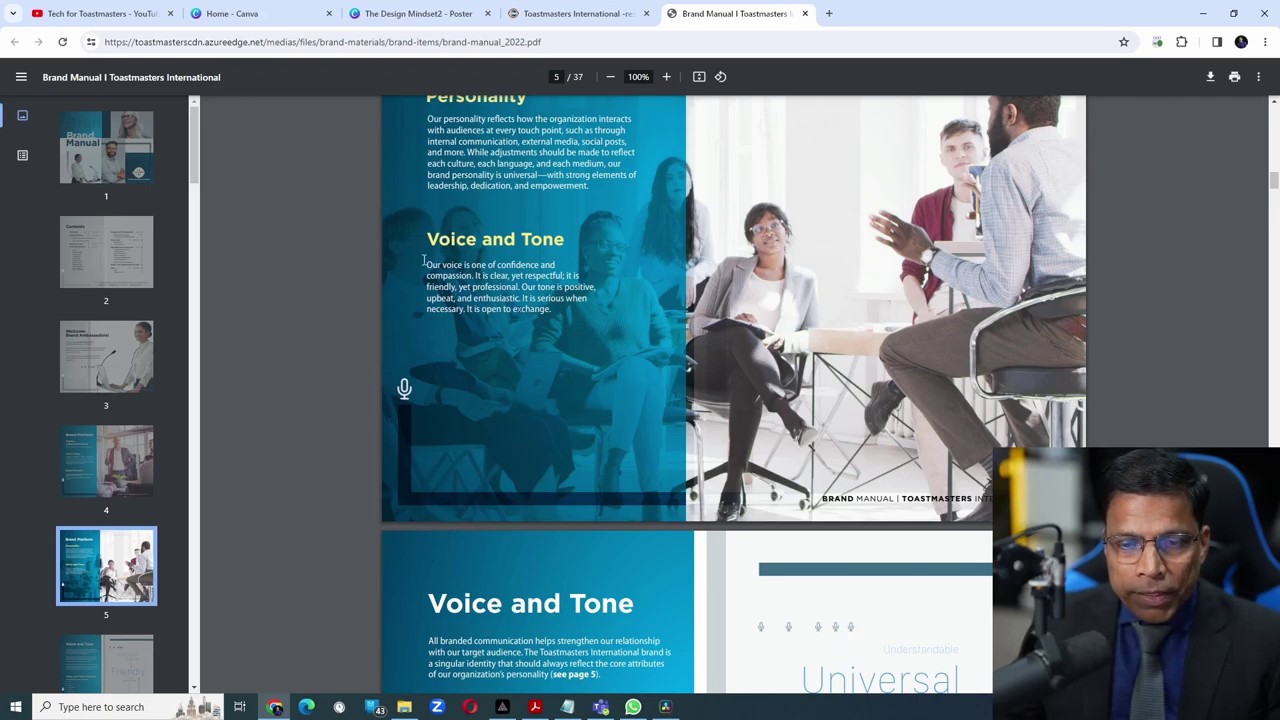
drag(427, 264, 551, 313)
key(ctrl+c)
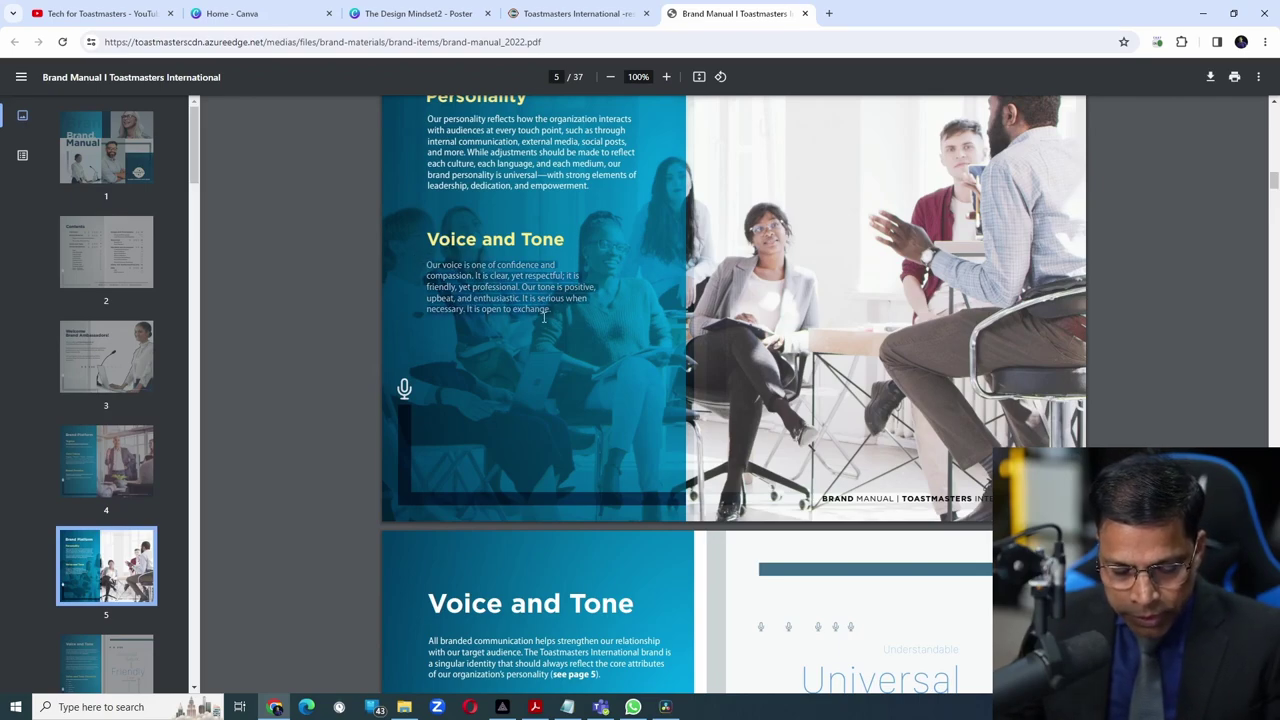
click(405, 14)
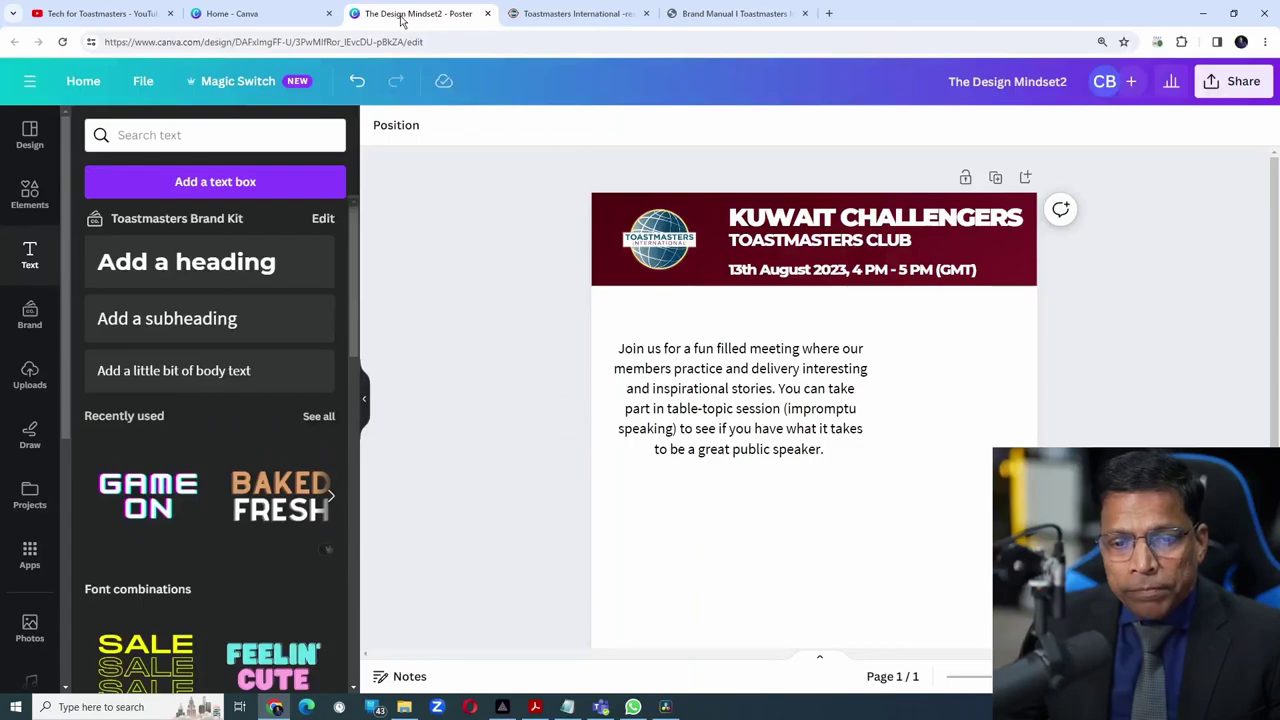
Step: Open the Toastmasters Brand Kit for editing from the Brand panel
click(27, 318)
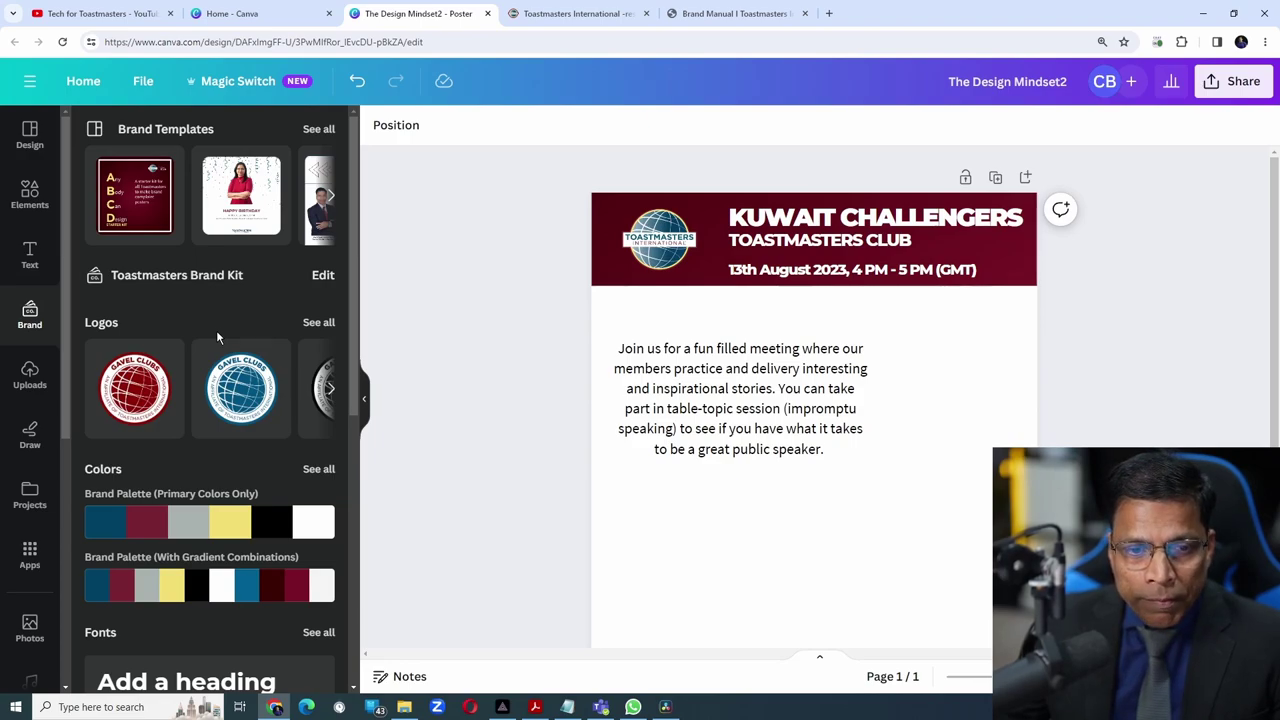
scroll(216, 336, down, 4)
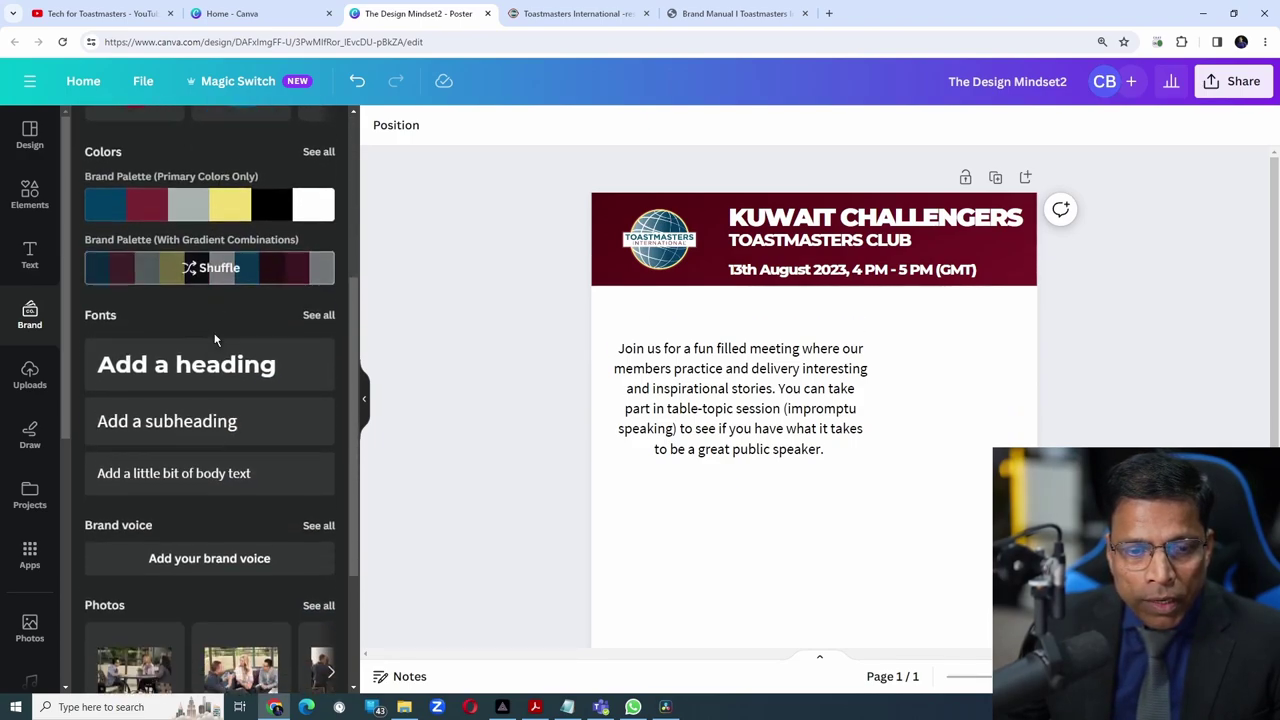
scroll(213, 340, down, 2)
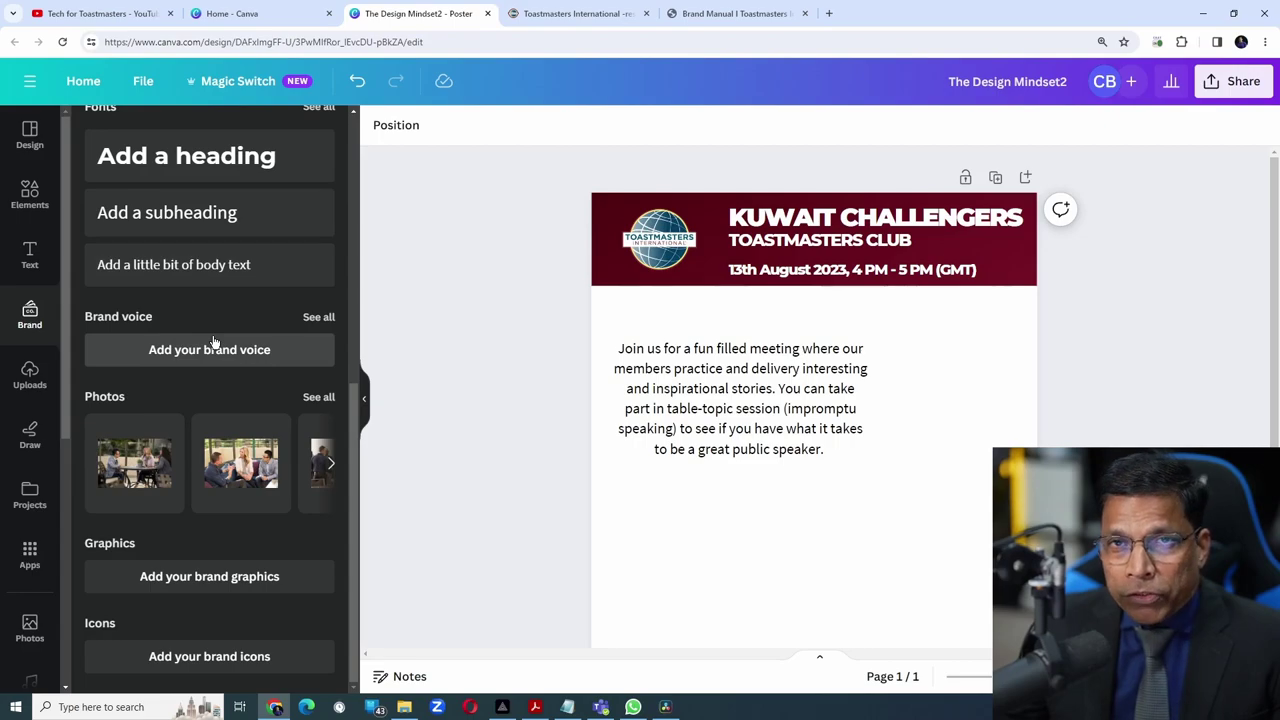
scroll(213, 342, up, 6)
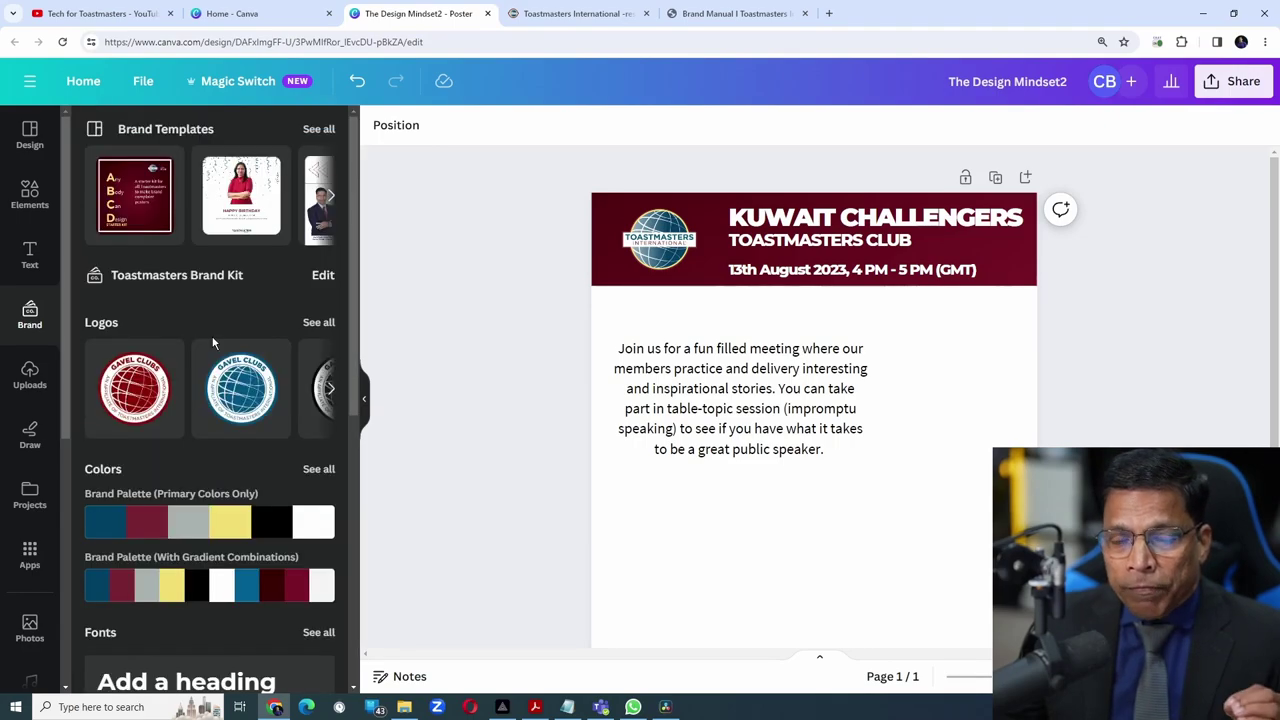
click(322, 277)
scroll(574, 206, down, 10)
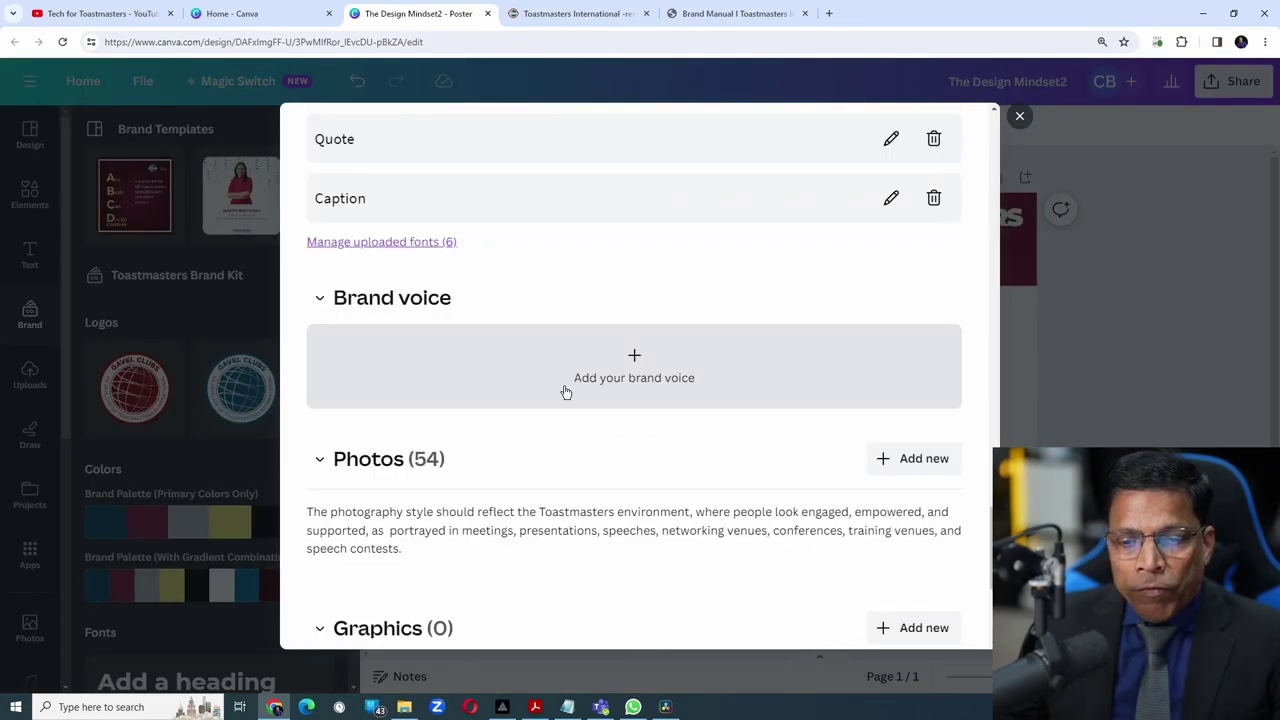
Step: Paste the Voice and Tone text as the brand voice, remove the stray line break, and save
click(634, 360)
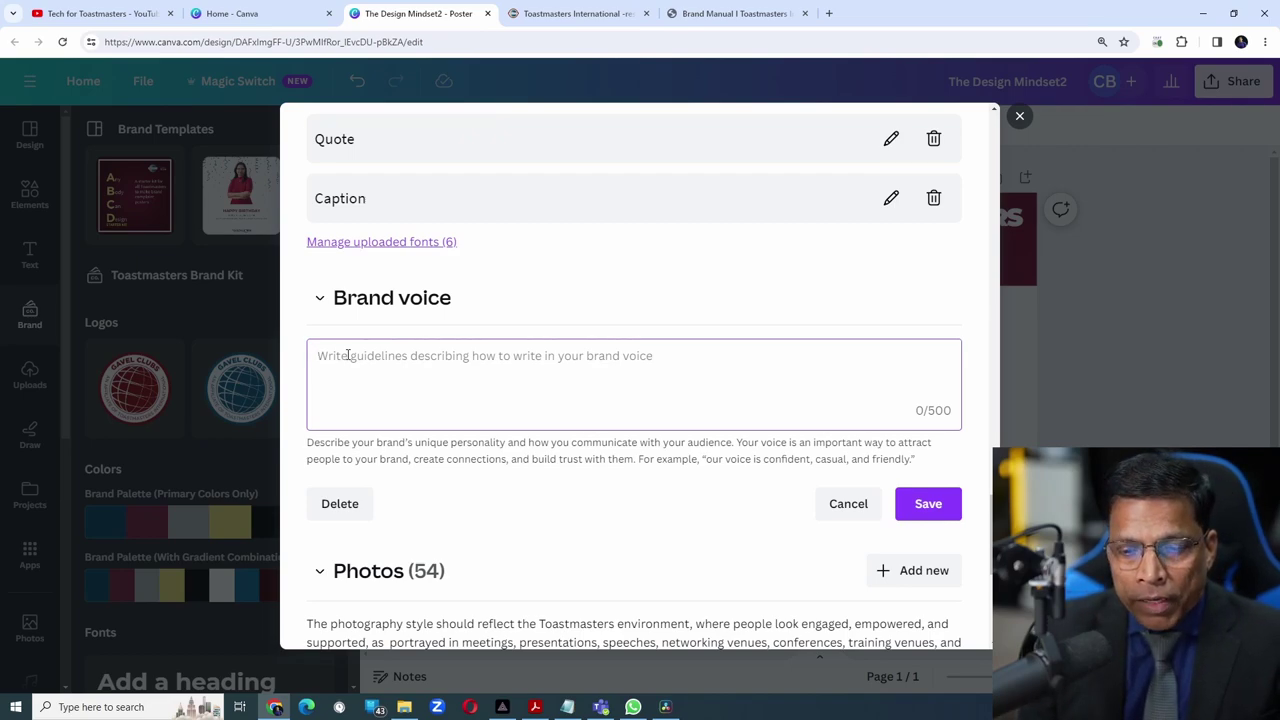
key(ctrl+v)
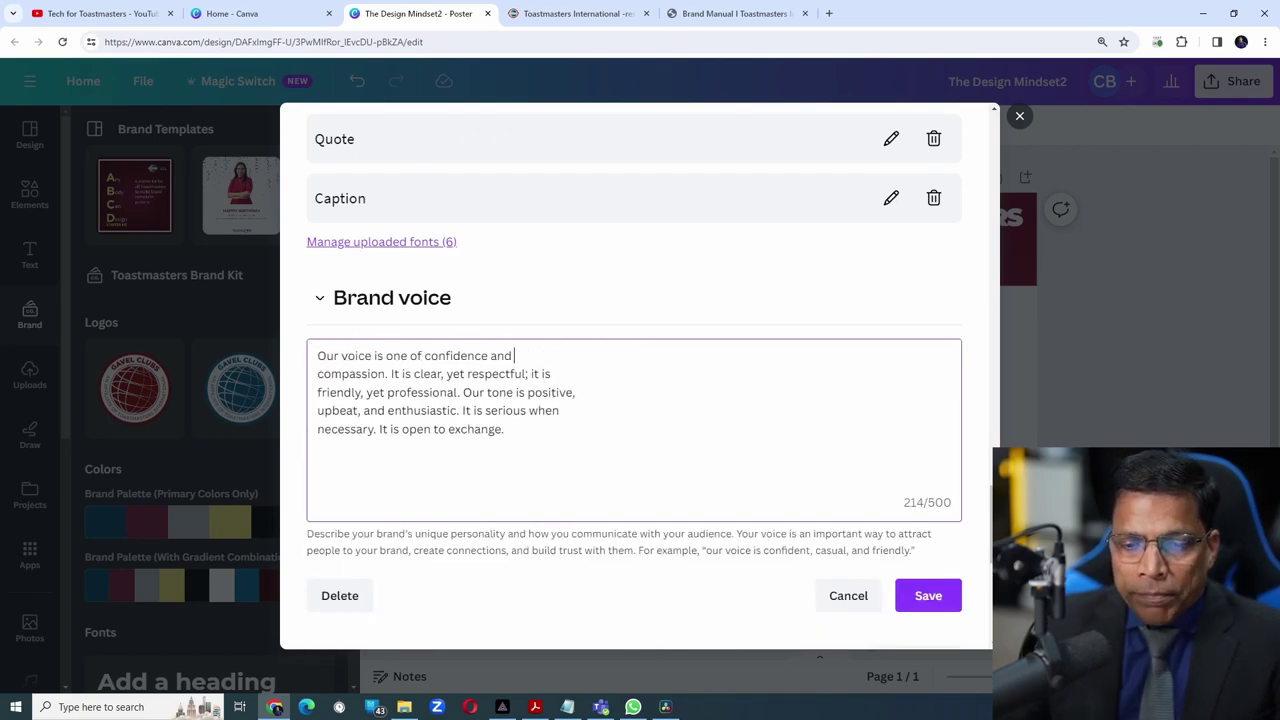
click(515, 356)
key(Delete)
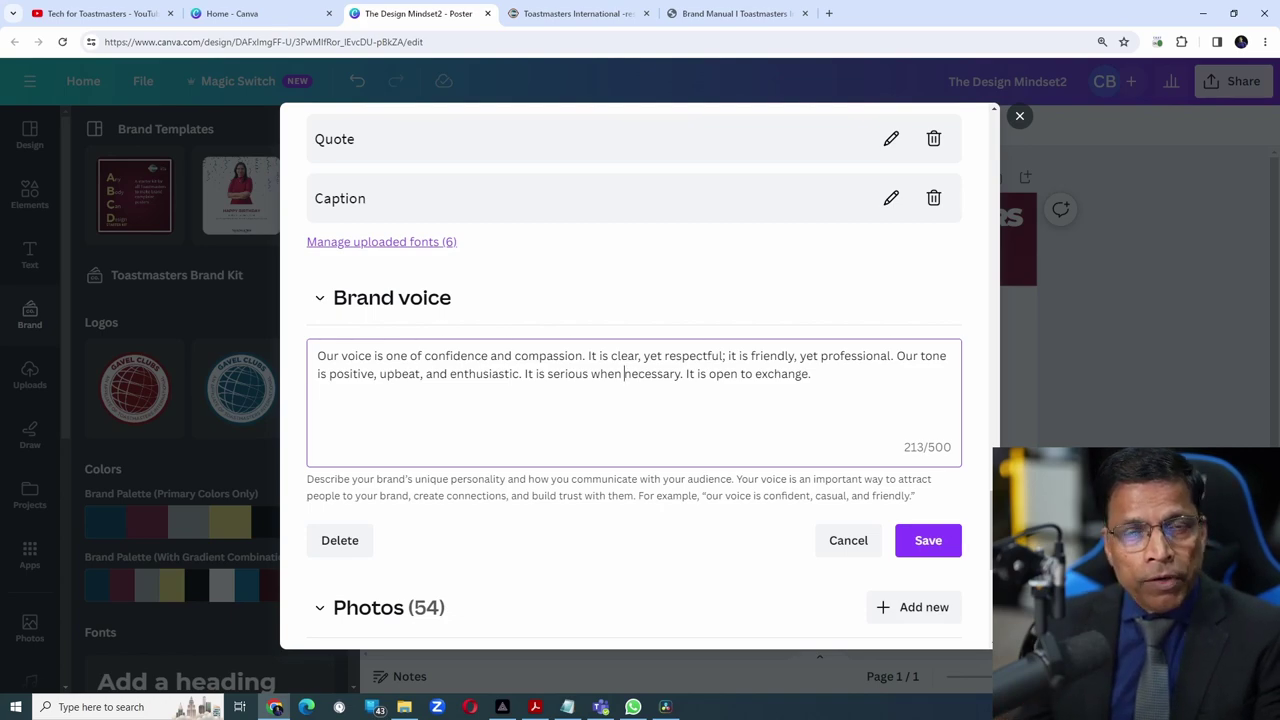
click(930, 542)
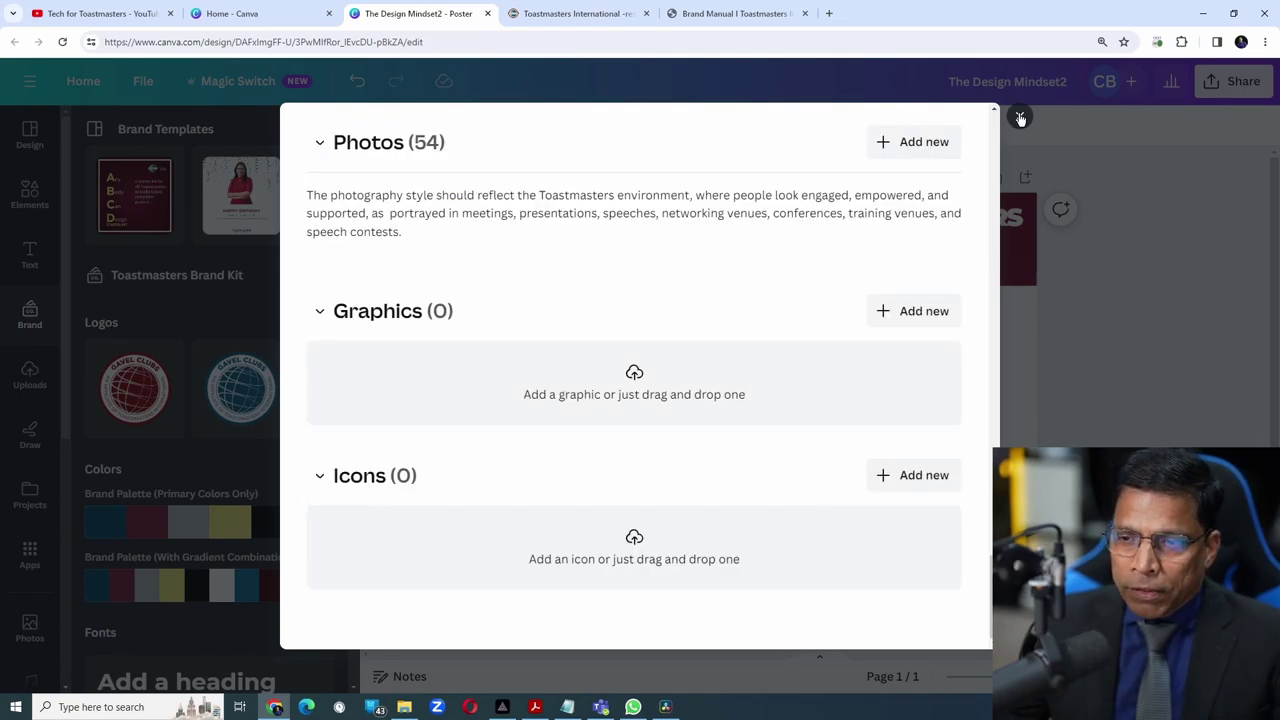
click(1020, 118)
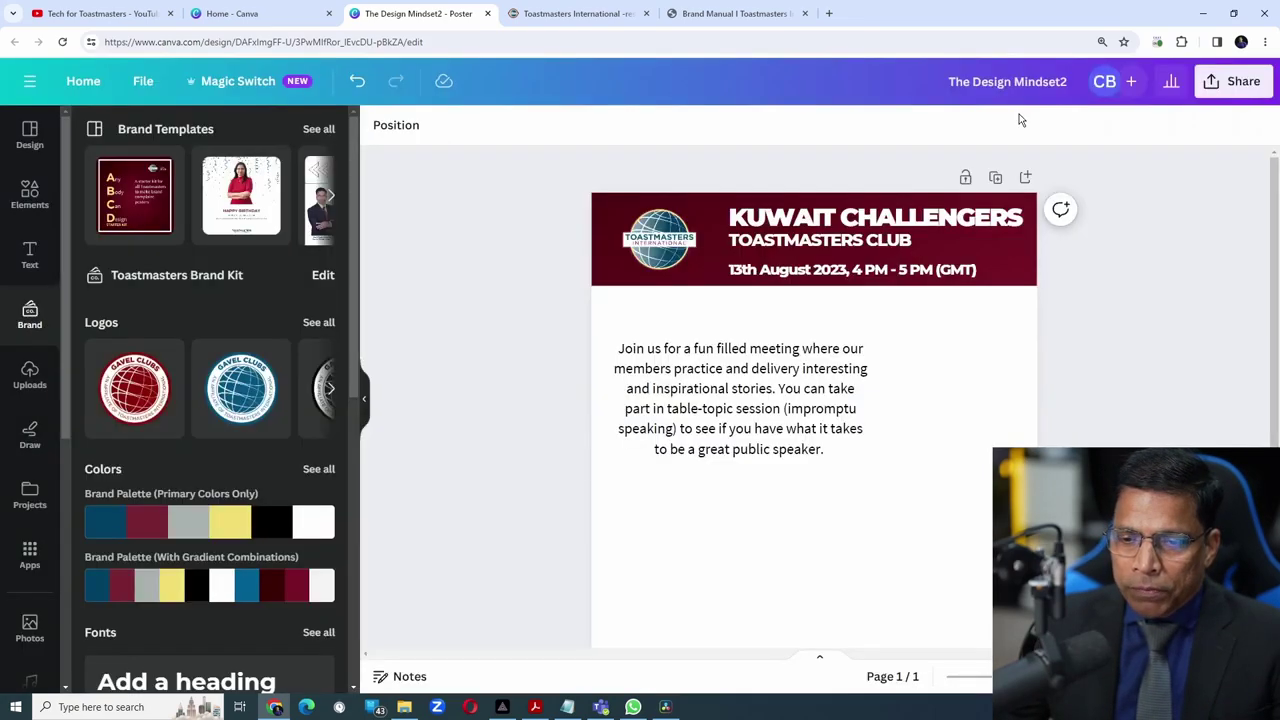
Step: Select the meeting invitation paragraph and review its AI writing options without applying any
click(735, 400)
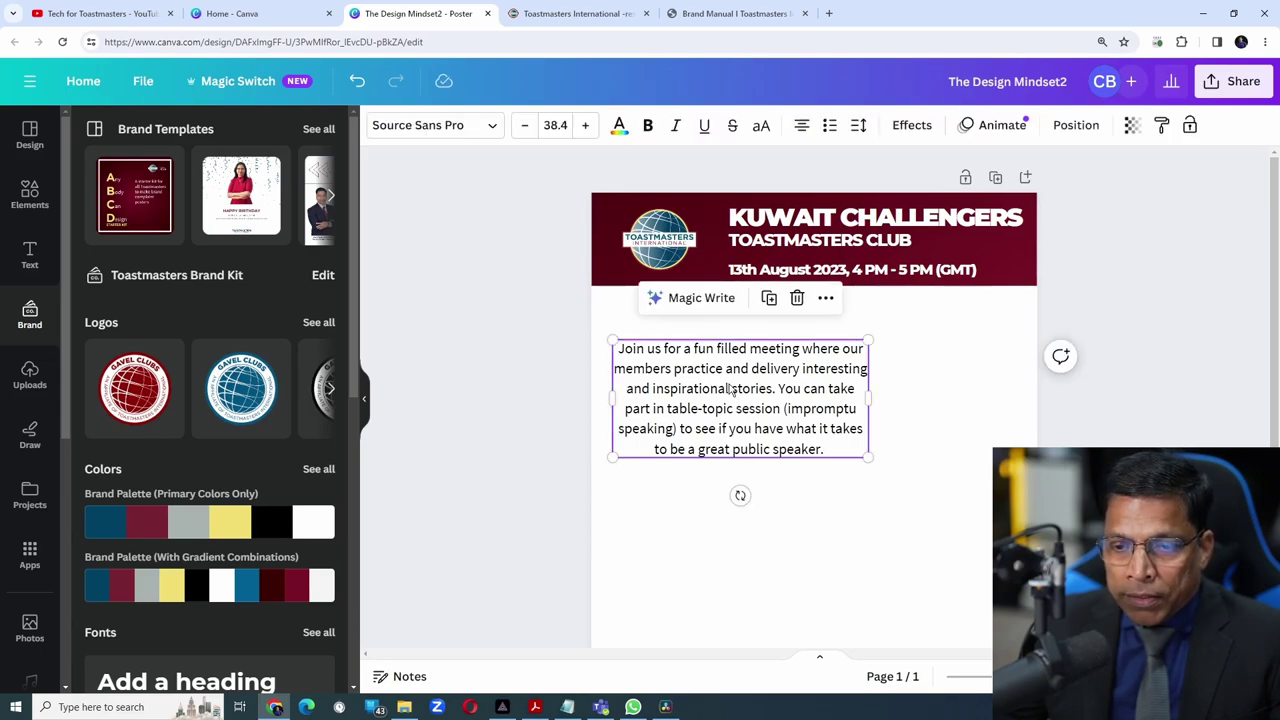
click(682, 298)
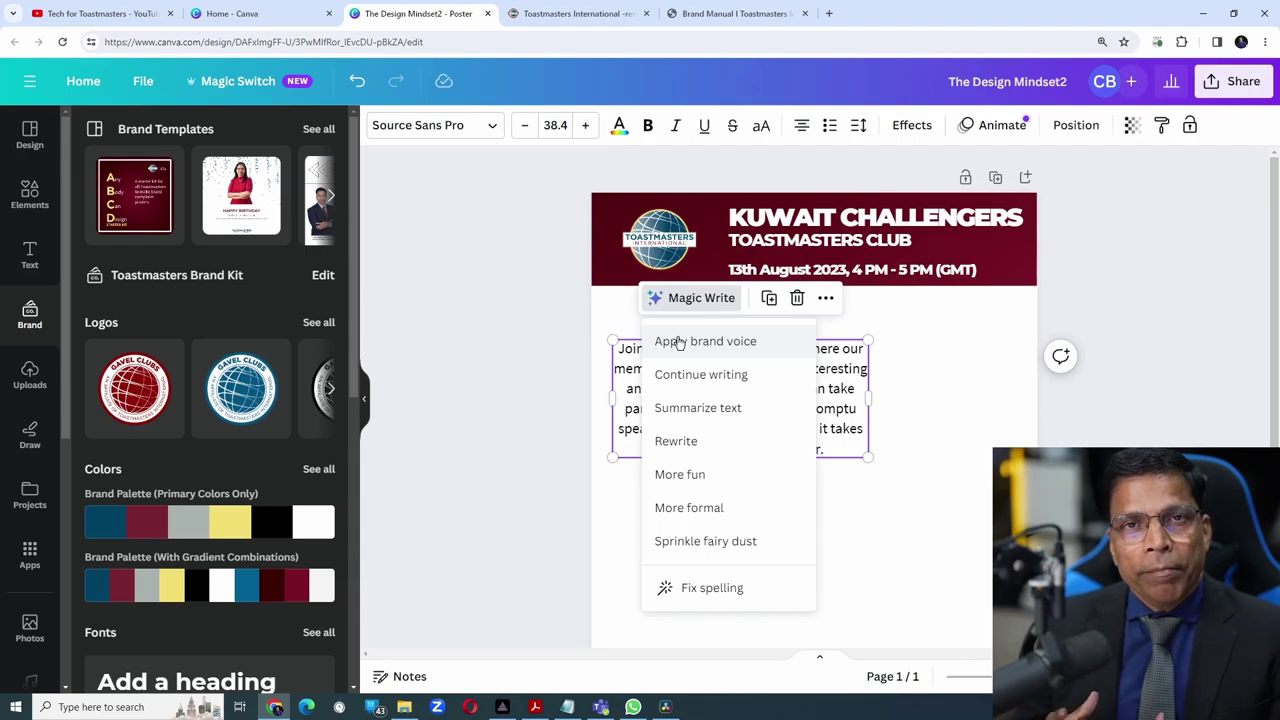
click(925, 477)
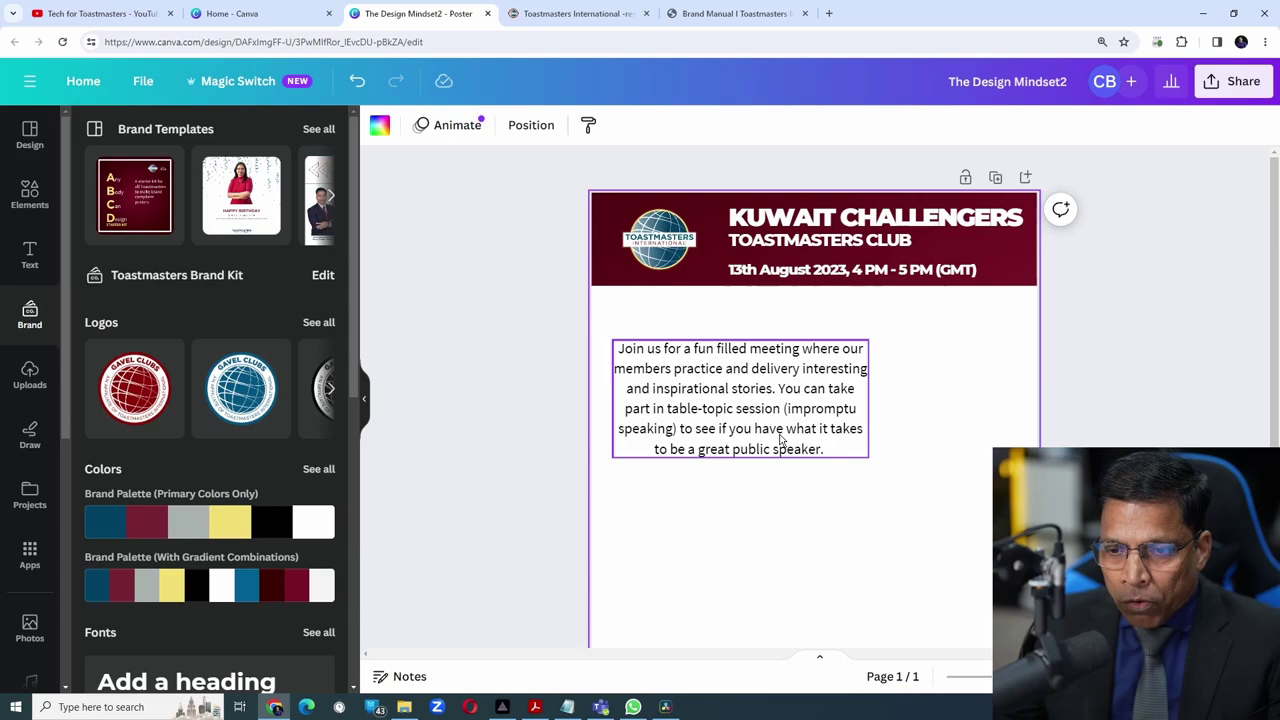
Step: Duplicate the invitation paragraph with Ctrl+D and apply the brand voice to the lower copy
click(781, 440)
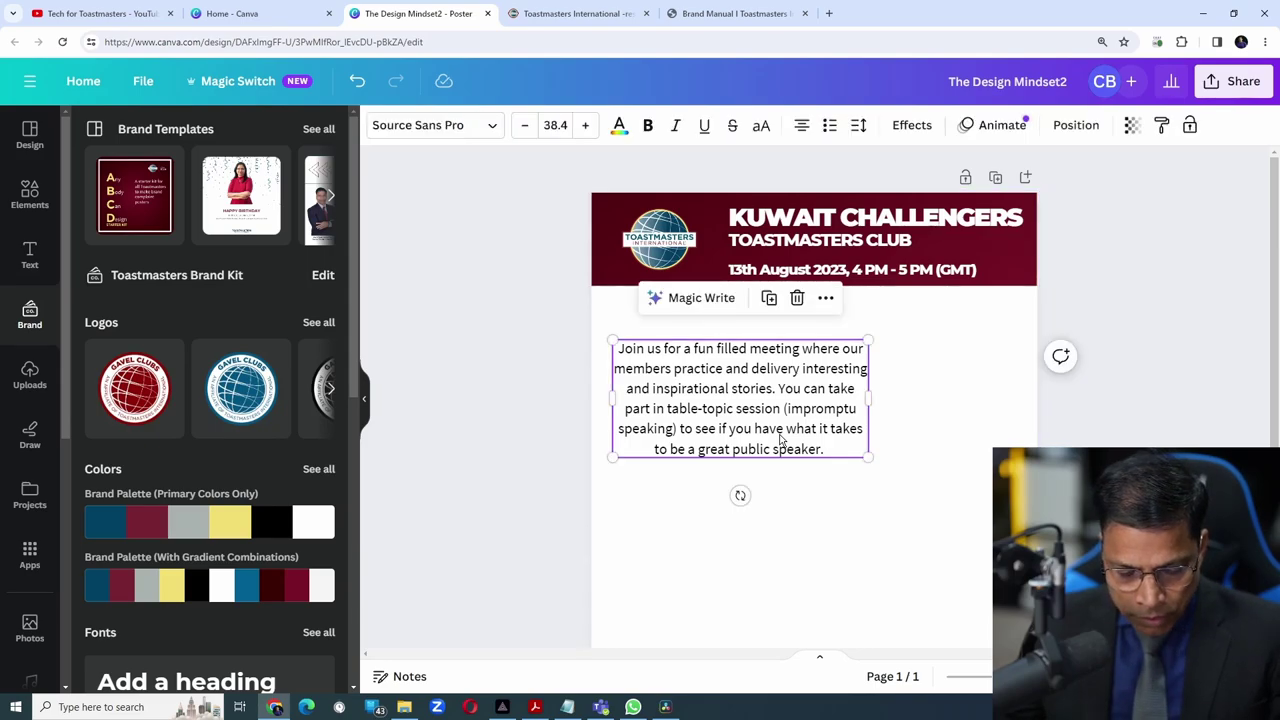
key(ctrl+d)
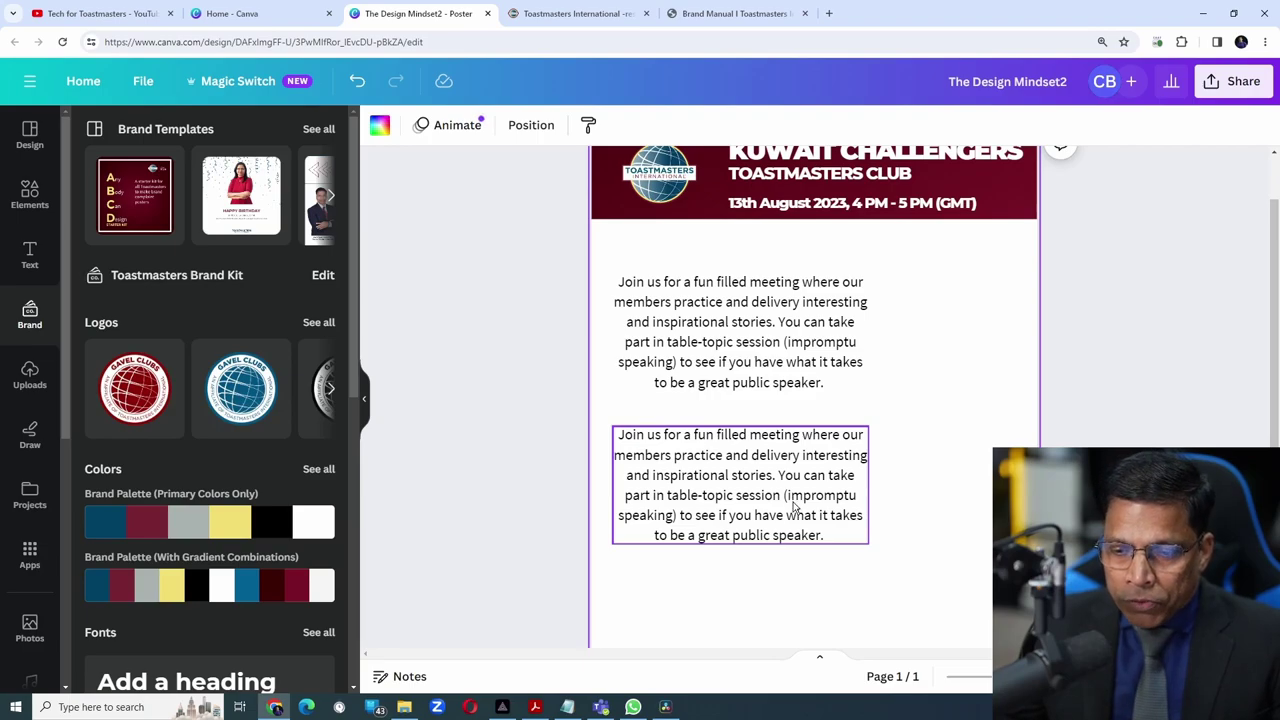
click(795, 508)
click(697, 390)
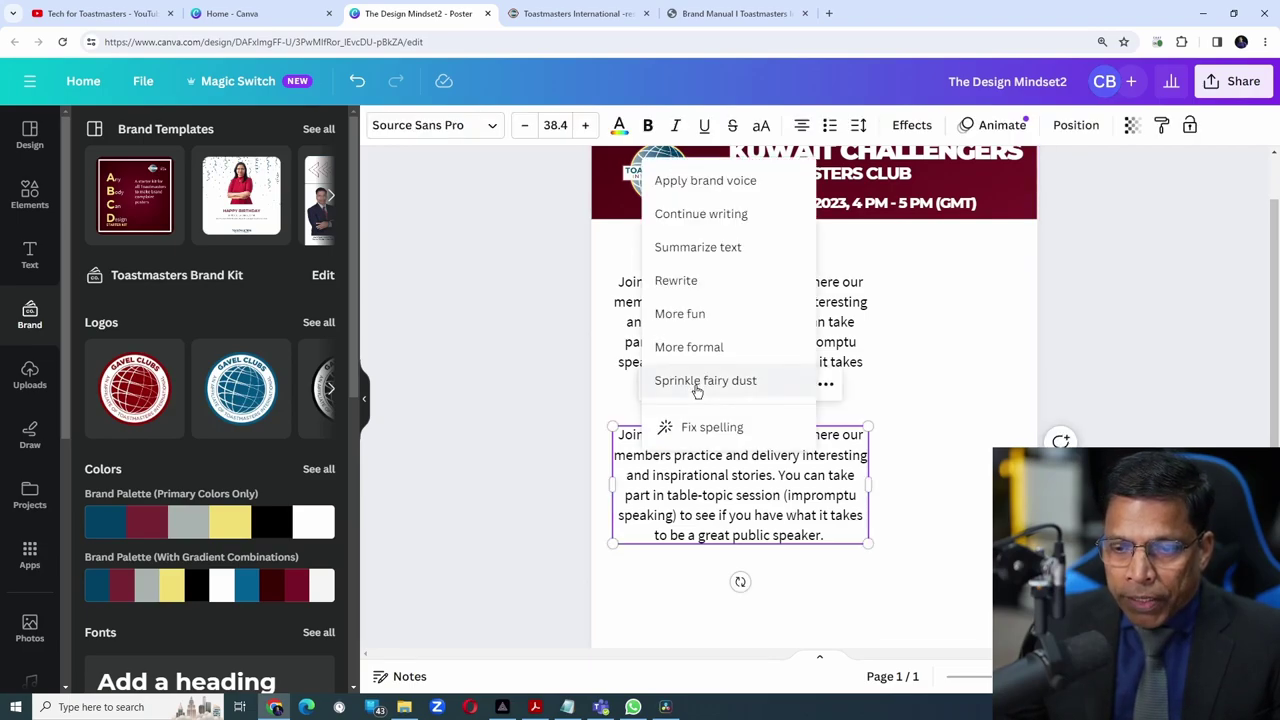
click(685, 180)
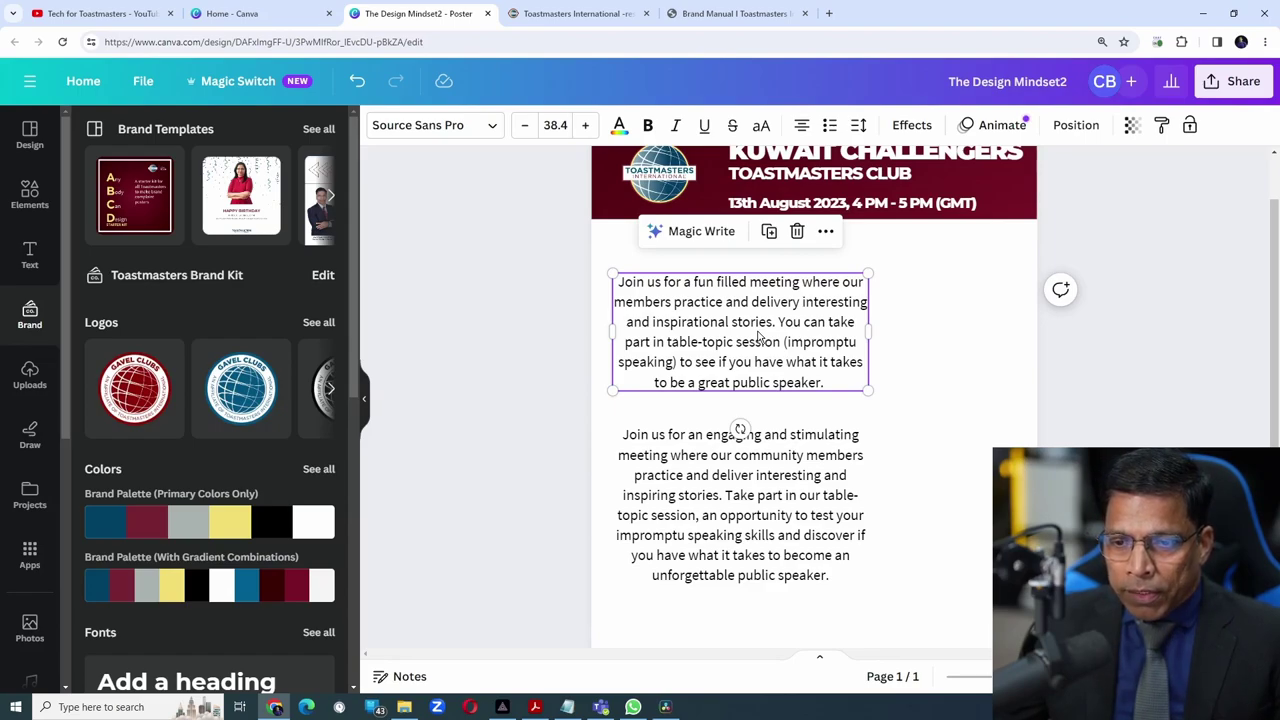
click(732, 495)
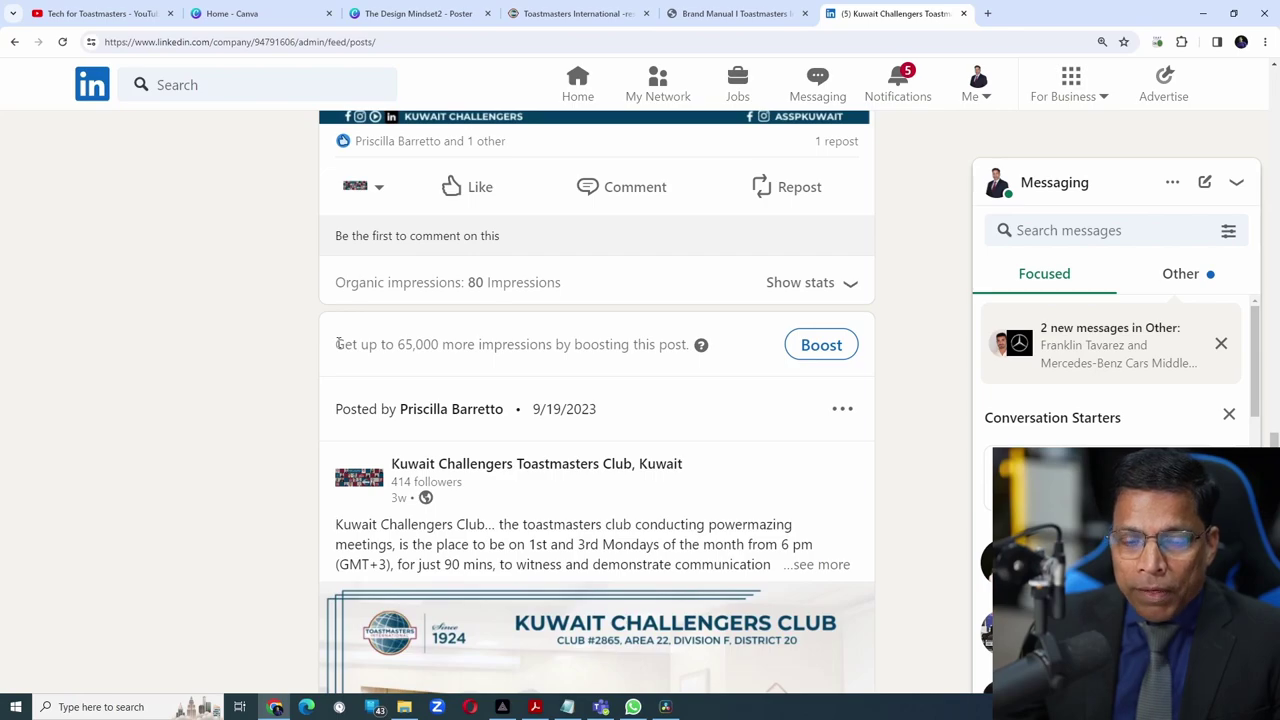
Step: Scroll the club's LinkedIn company feed down to The Habit Loop meeting post
scroll(340, 343, down, 10)
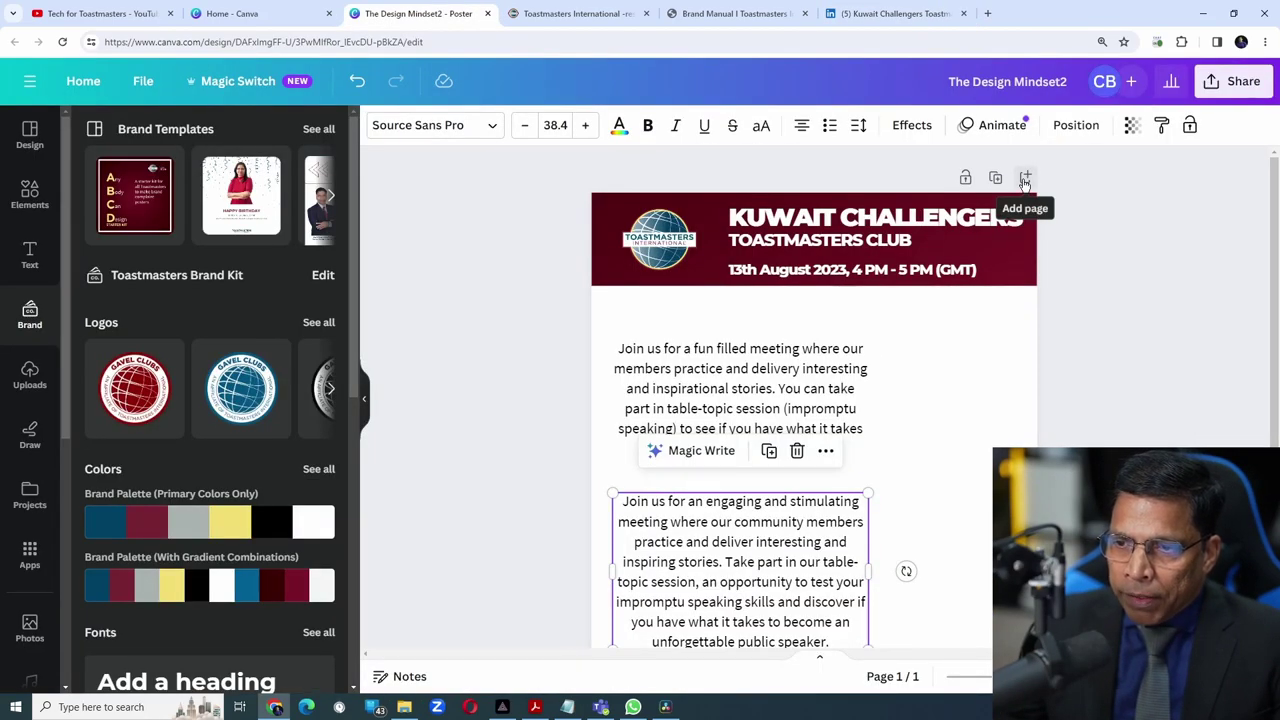
Step: Add page 2 with a subheading text box holding the pasted Habit Loop meeting report
click(1025, 182)
click(30, 255)
drag(150, 318, 679, 233)
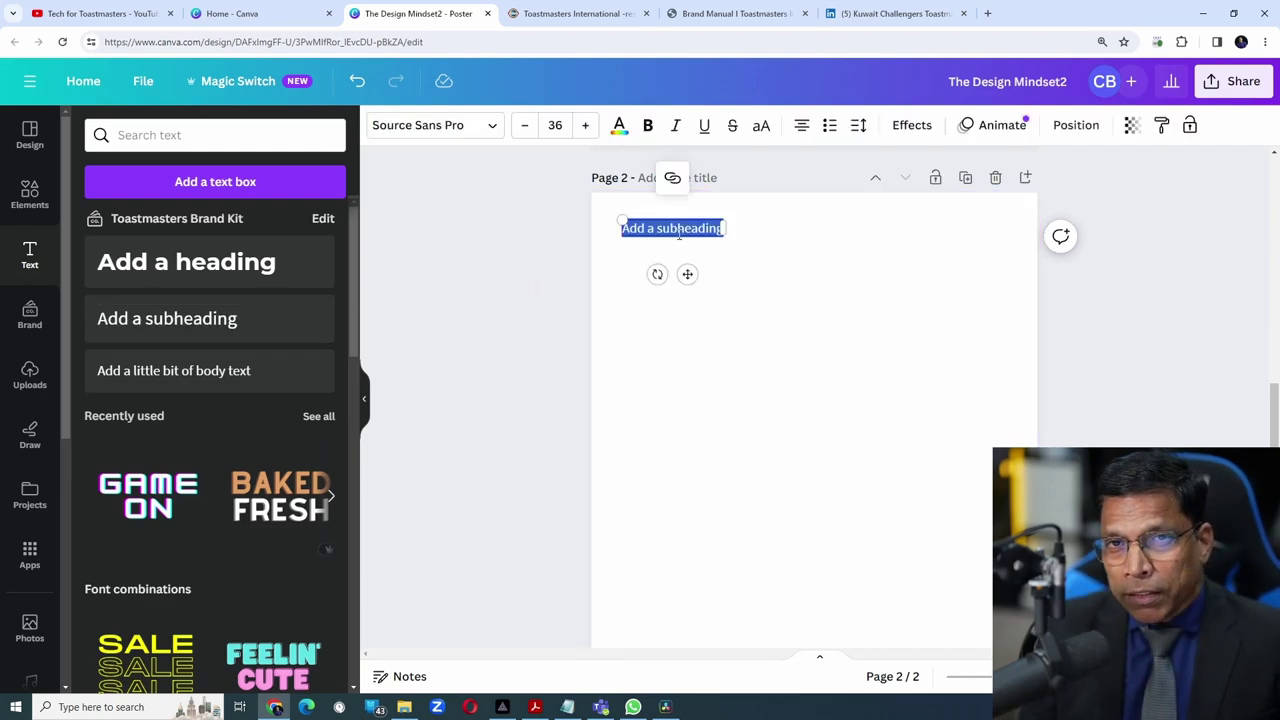
key(ctrl+v)
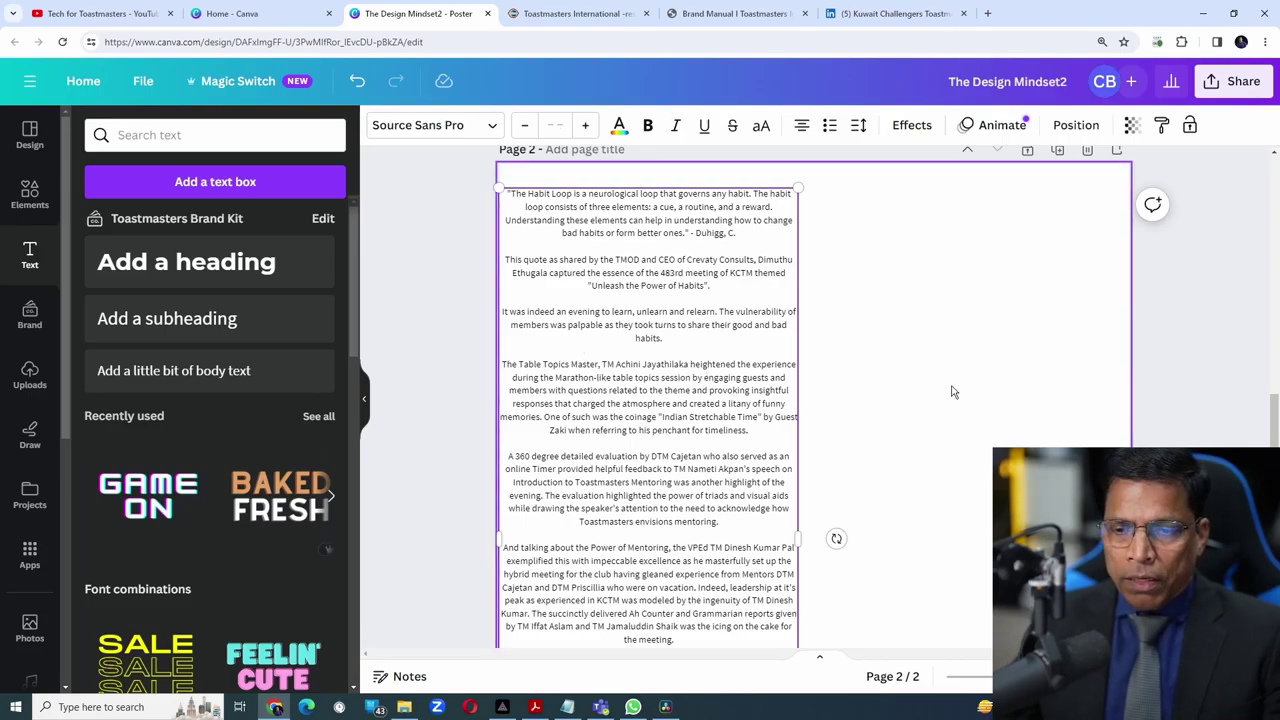
Step: Duplicate the meeting report and rewrite the copy with Magic Write's brand voice
key(ctrl+d)
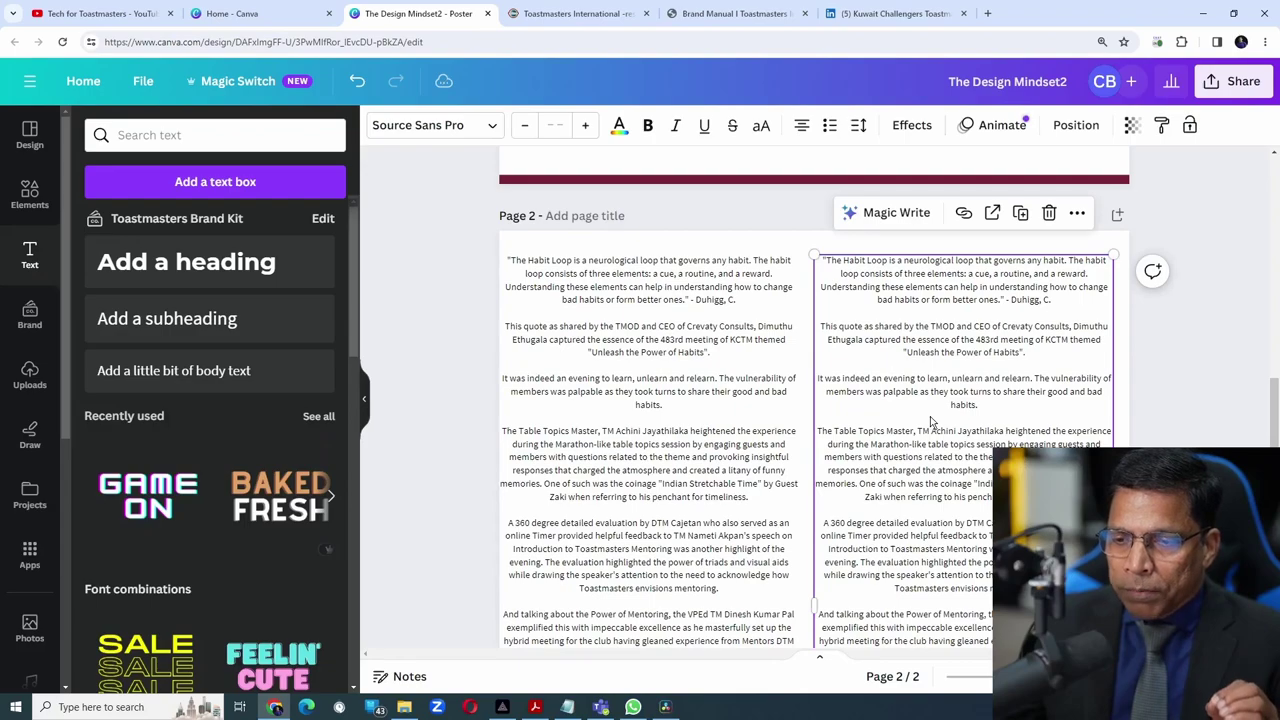
click(897, 214)
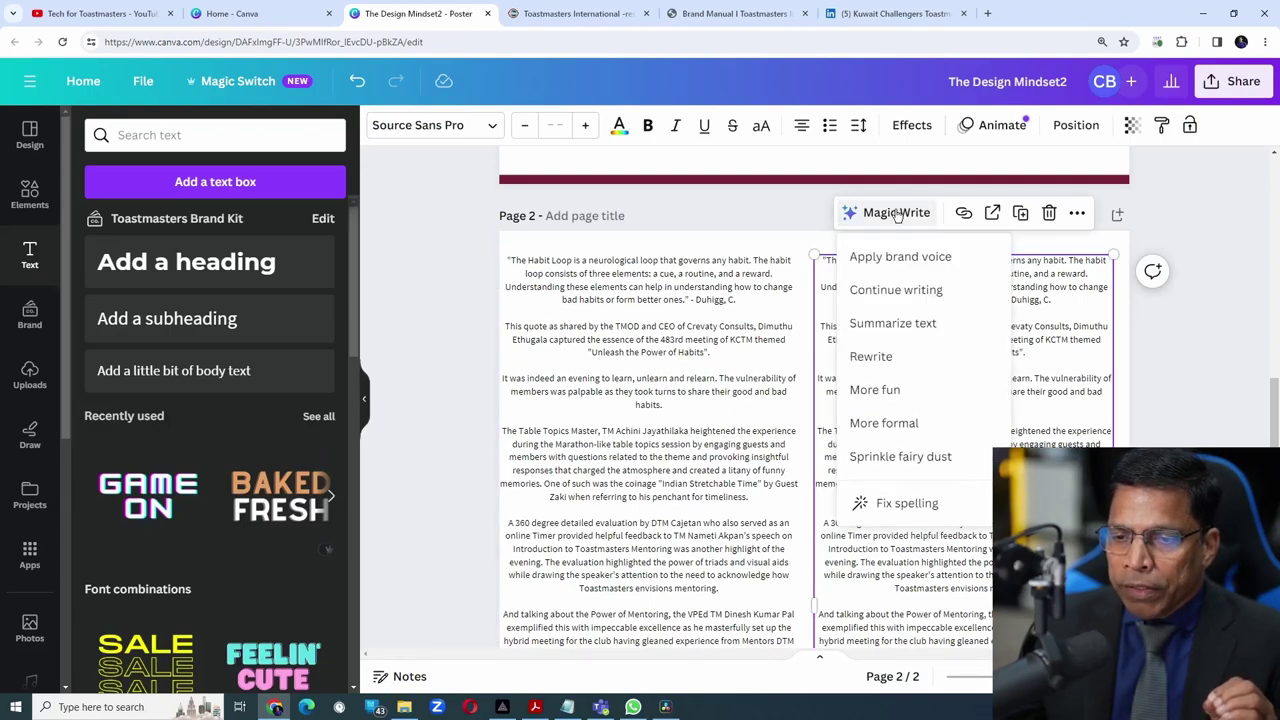
click(896, 258)
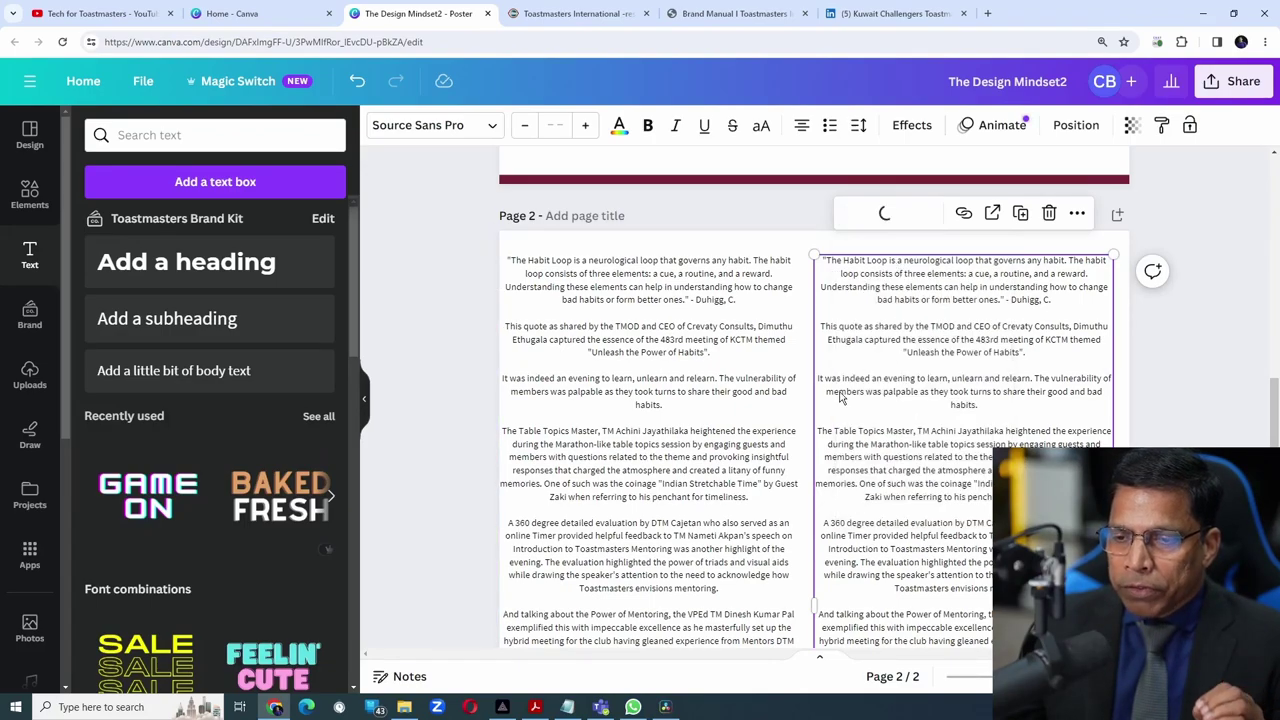